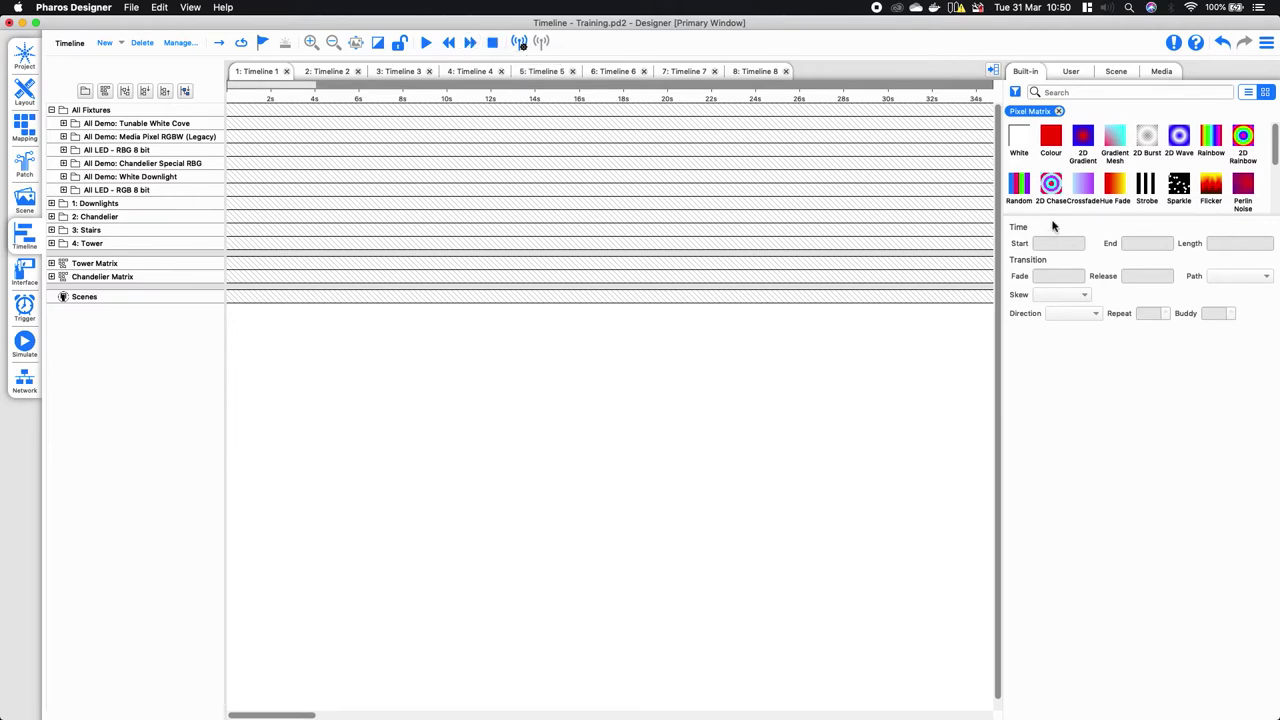
Filter the built-in effects library to Groups only and remove the Pixel Matrix filter
left_click_drag(1054, 214, 1050, 299)
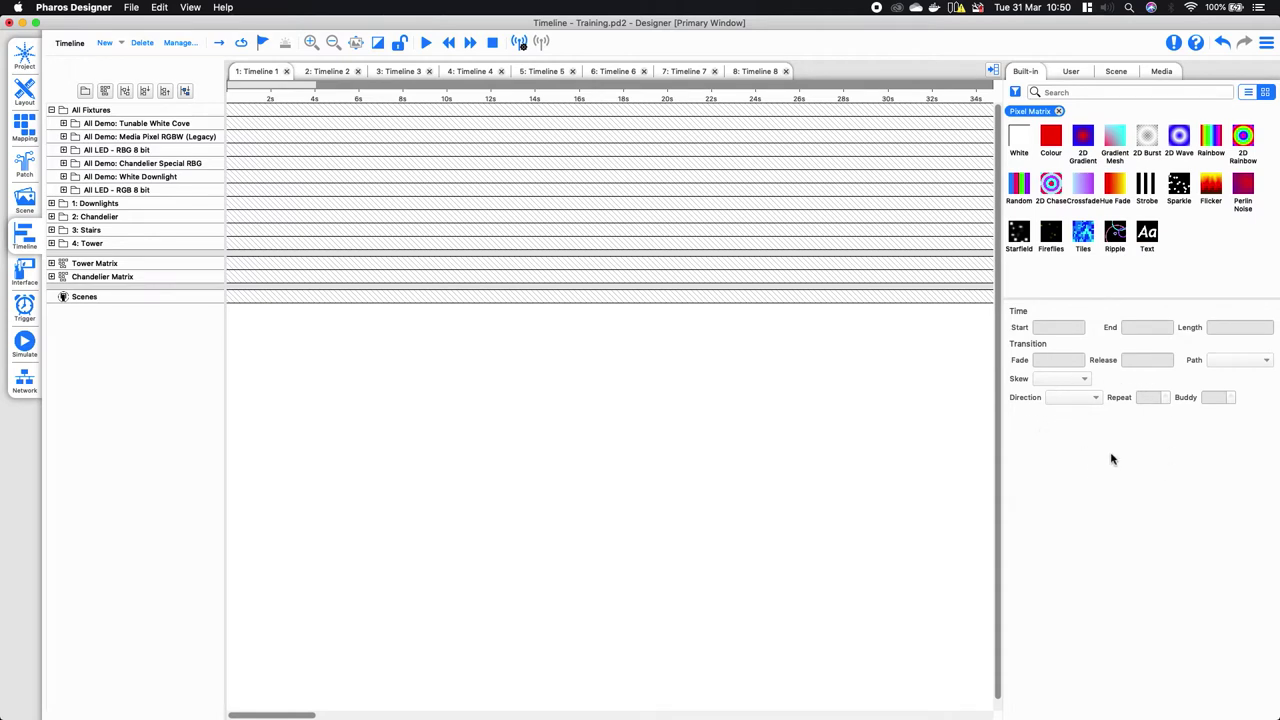
left_click(1016, 93)
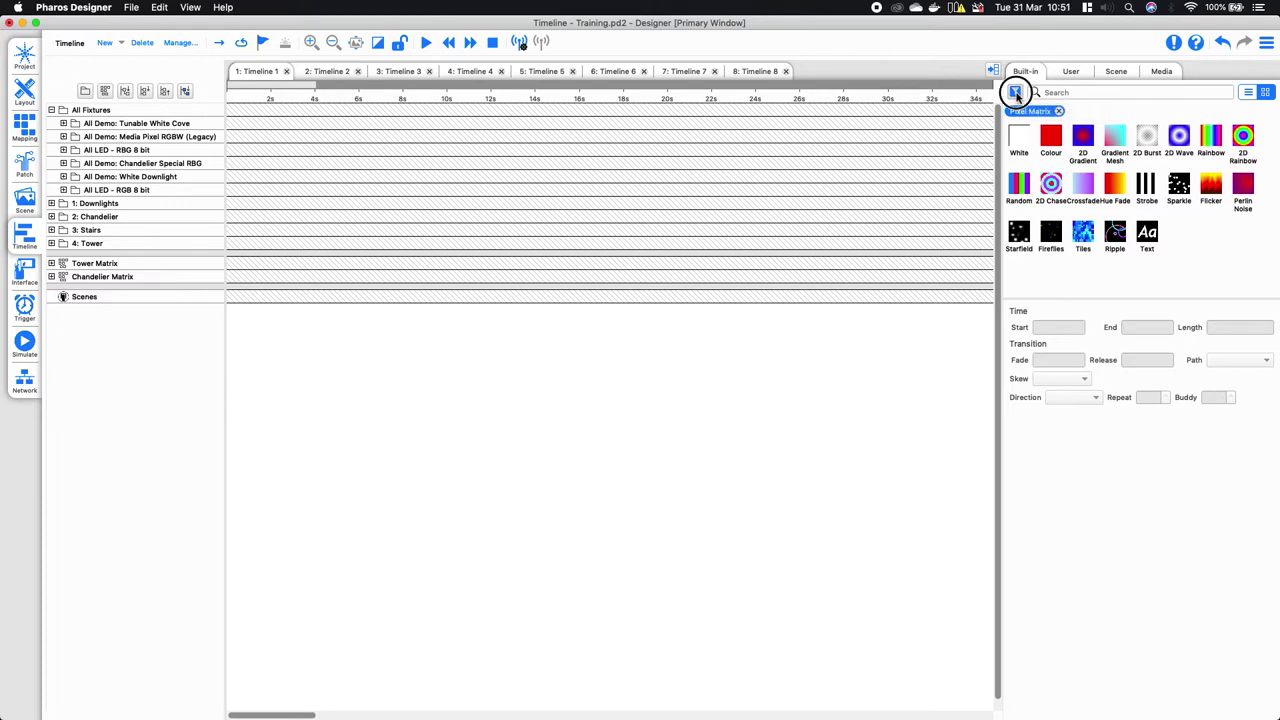
left_click(1016, 93)
left_click(1017, 135)
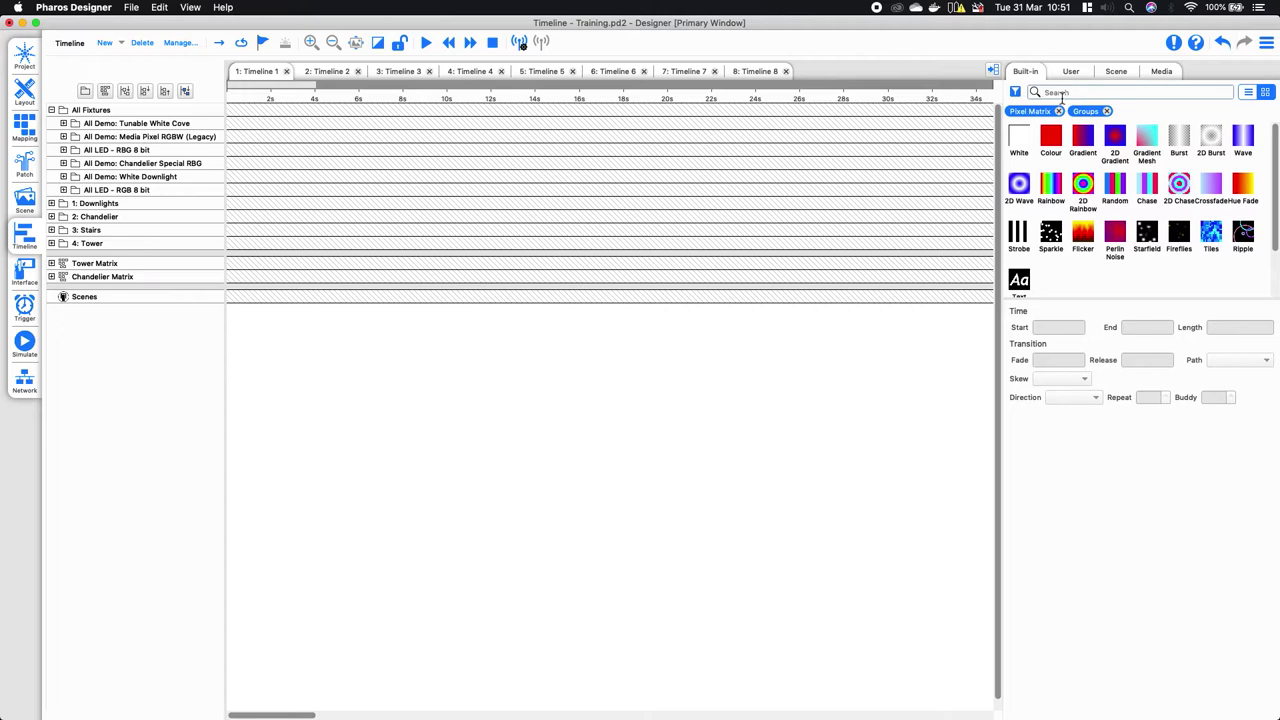
left_click(1059, 111)
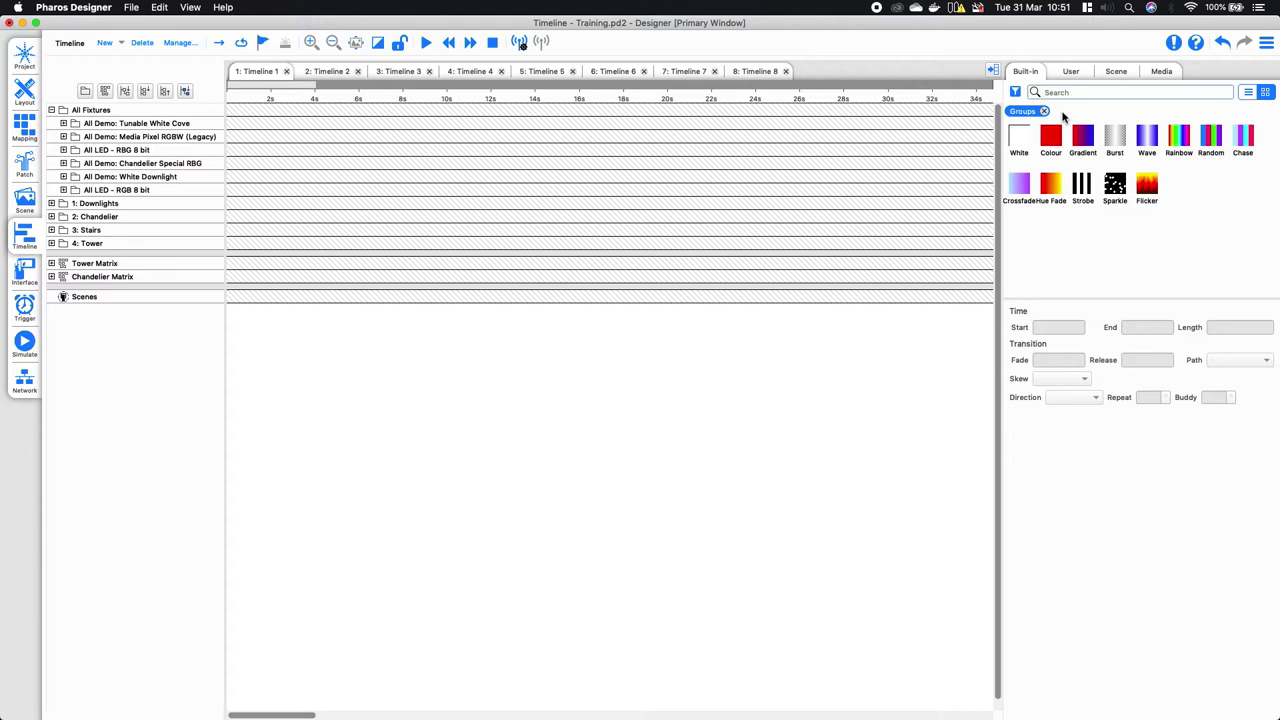
Place a Colour effect on the 3: Stairs row with a 4-second length
left_click_drag(1050, 138, 242, 232)
left_click_drag(1108, 299, 1110, 181)
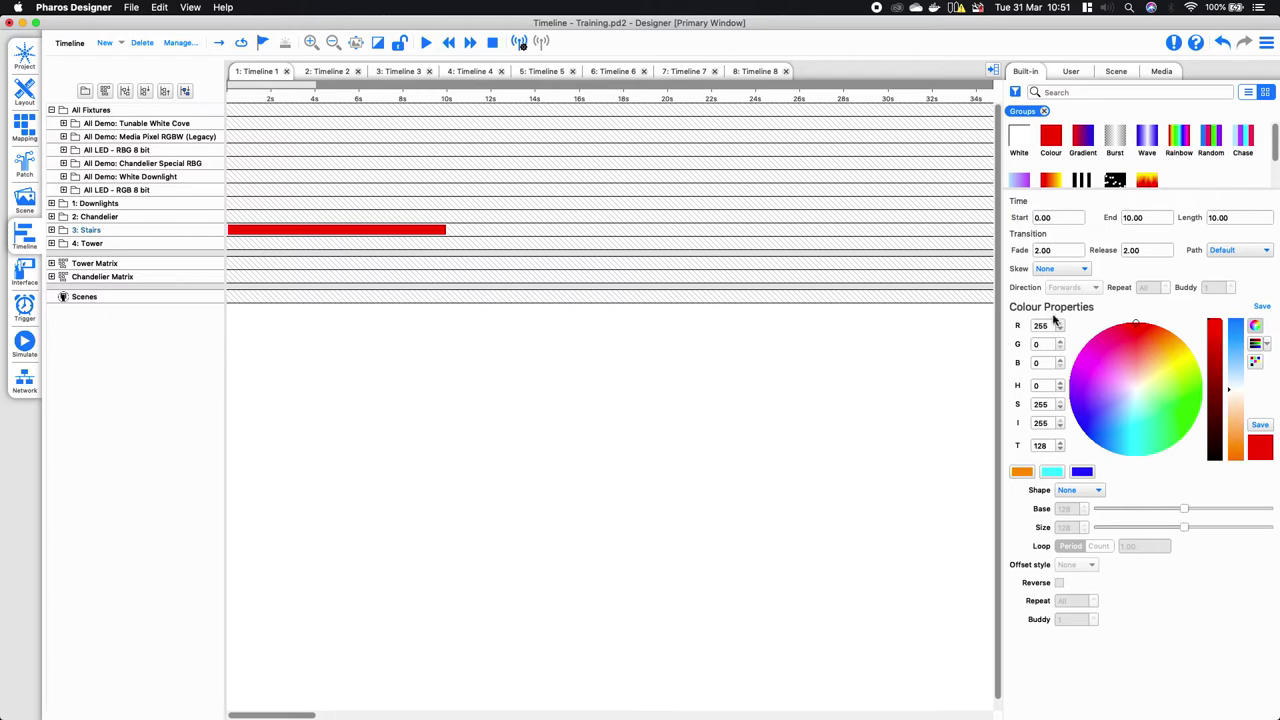
left_click(1052, 215)
key("Tab")
key("Tab")
type("4s")
key("Return")
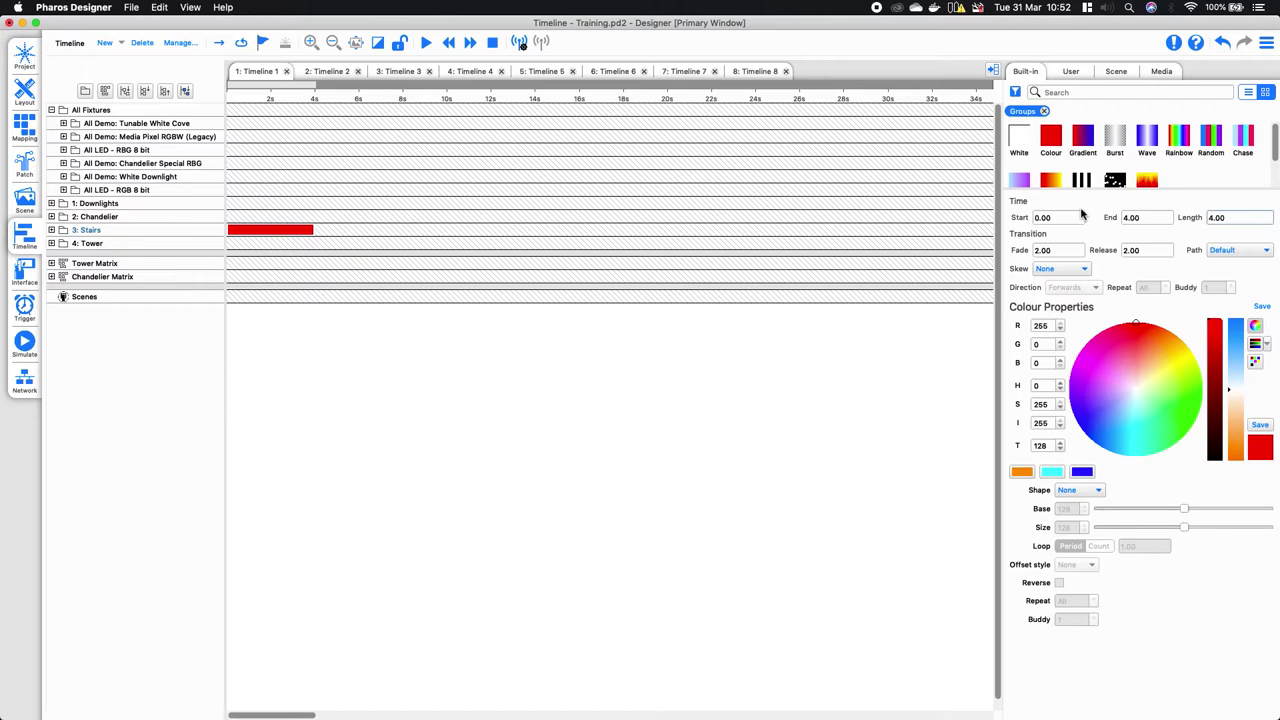
Step through the Fade and Release timings and set the clip colour to pink (R255 G0 B132)
left_click(1076, 250)
key("Tab")
left_click(1138, 310)
left_click_drag(1138, 310, 1036, 215)
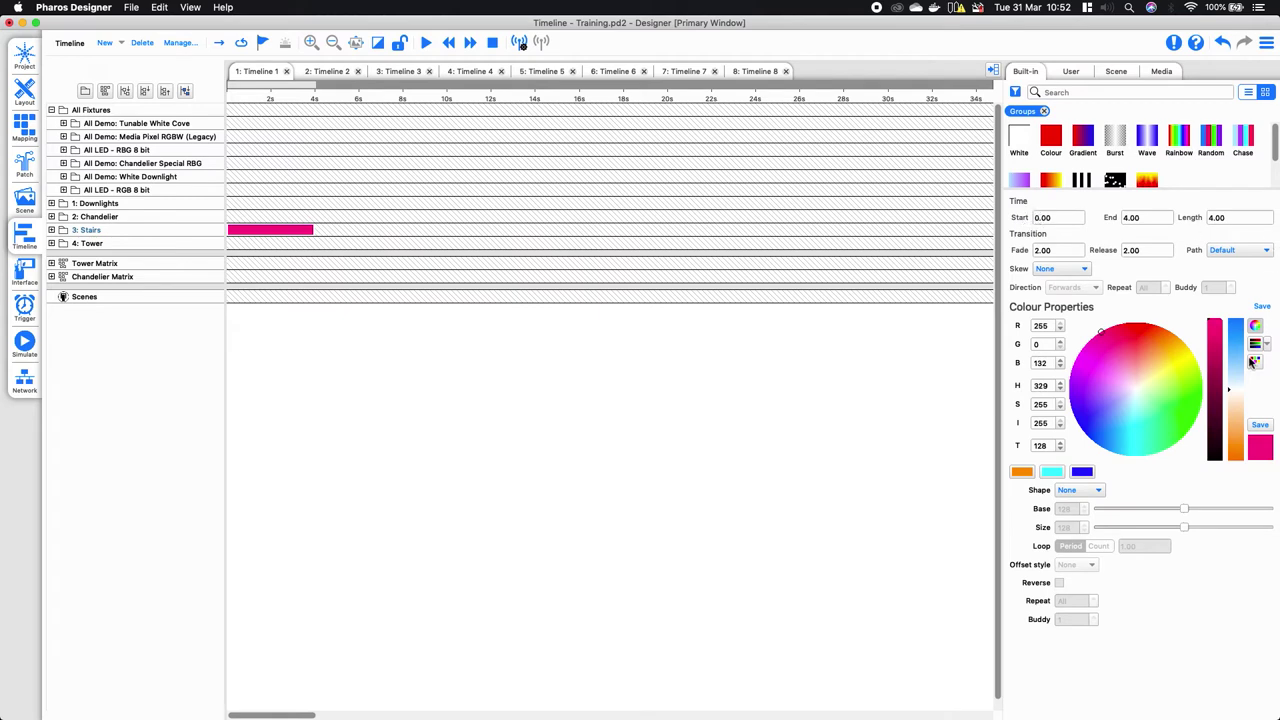
Pick cyan (R0 G230 B255) on the colour wheel, save it to the palette, and apply it to Stairs
left_click(1254, 343)
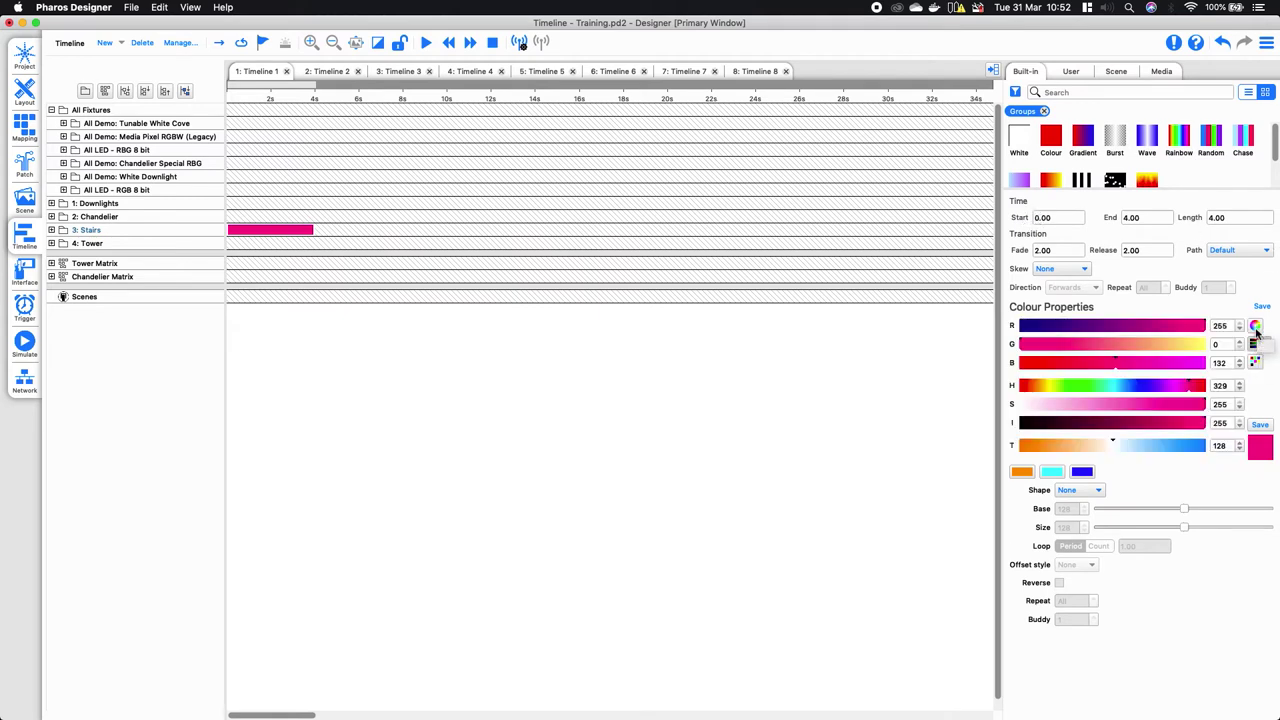
left_click(1255, 327)
left_click_drag(1120, 322, 1111, 600)
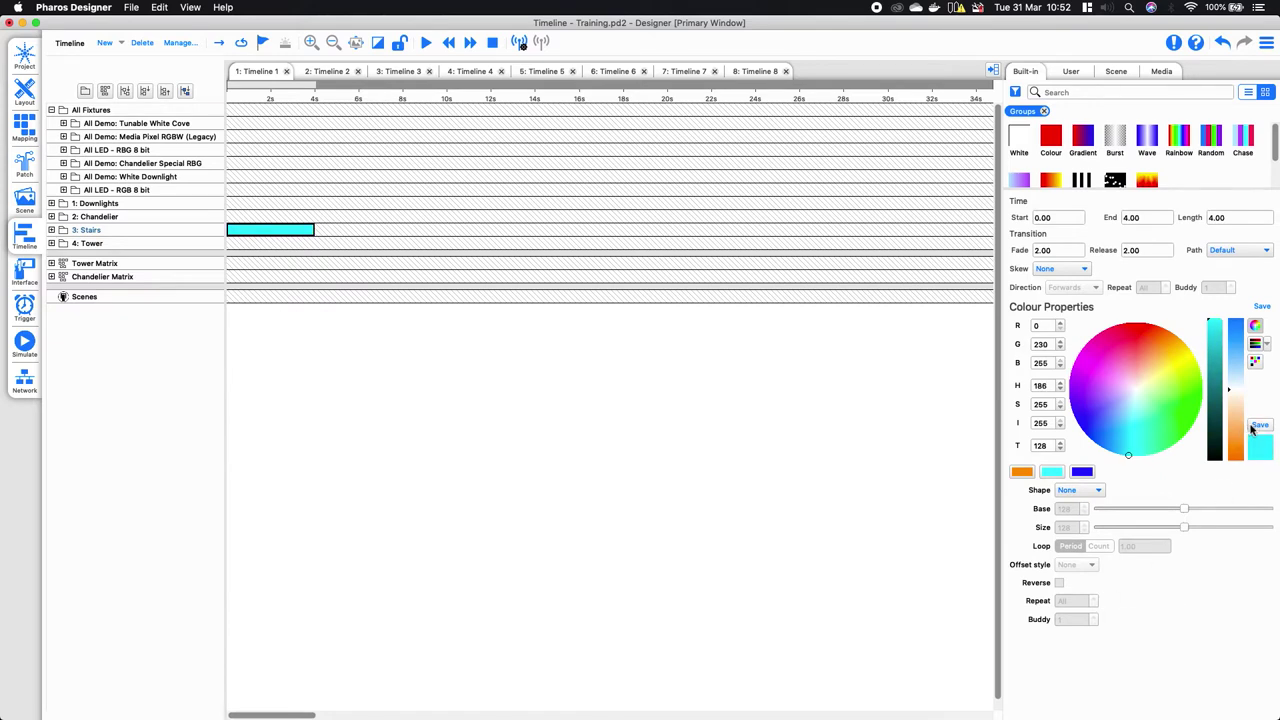
left_click(1259, 428)
left_click(1255, 360)
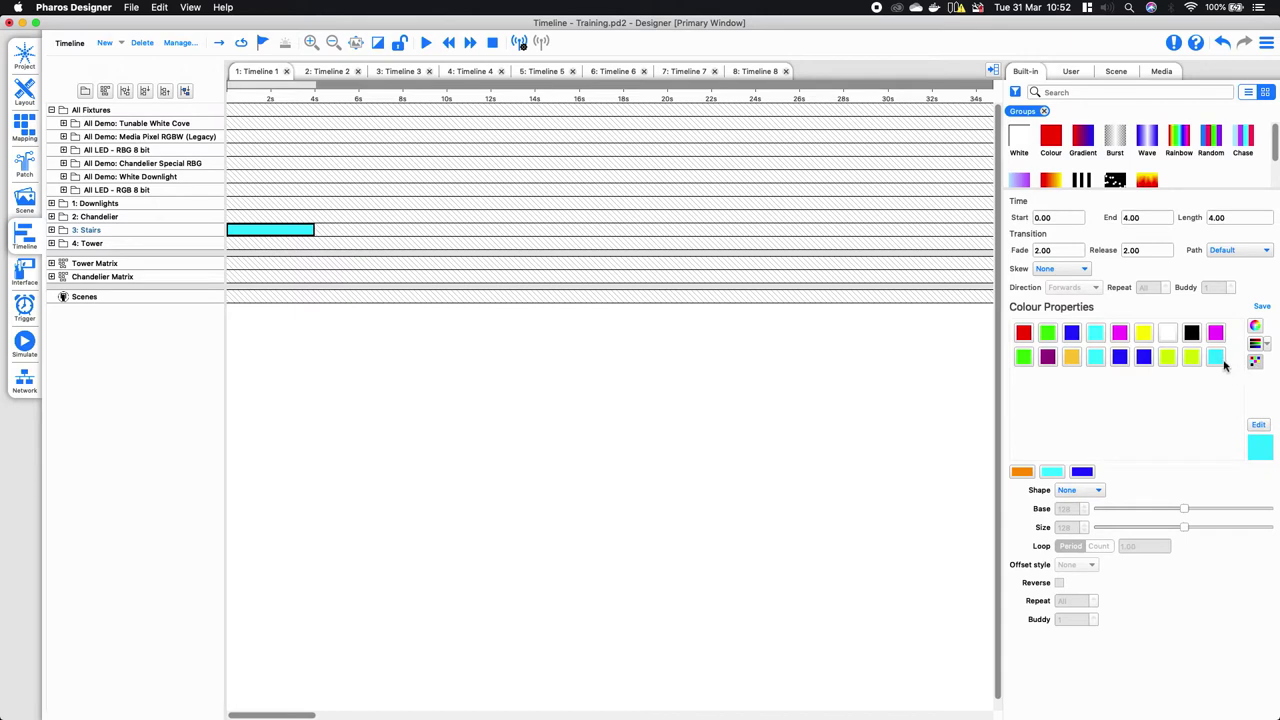
left_click(1168, 358)
left_click(1215, 358)
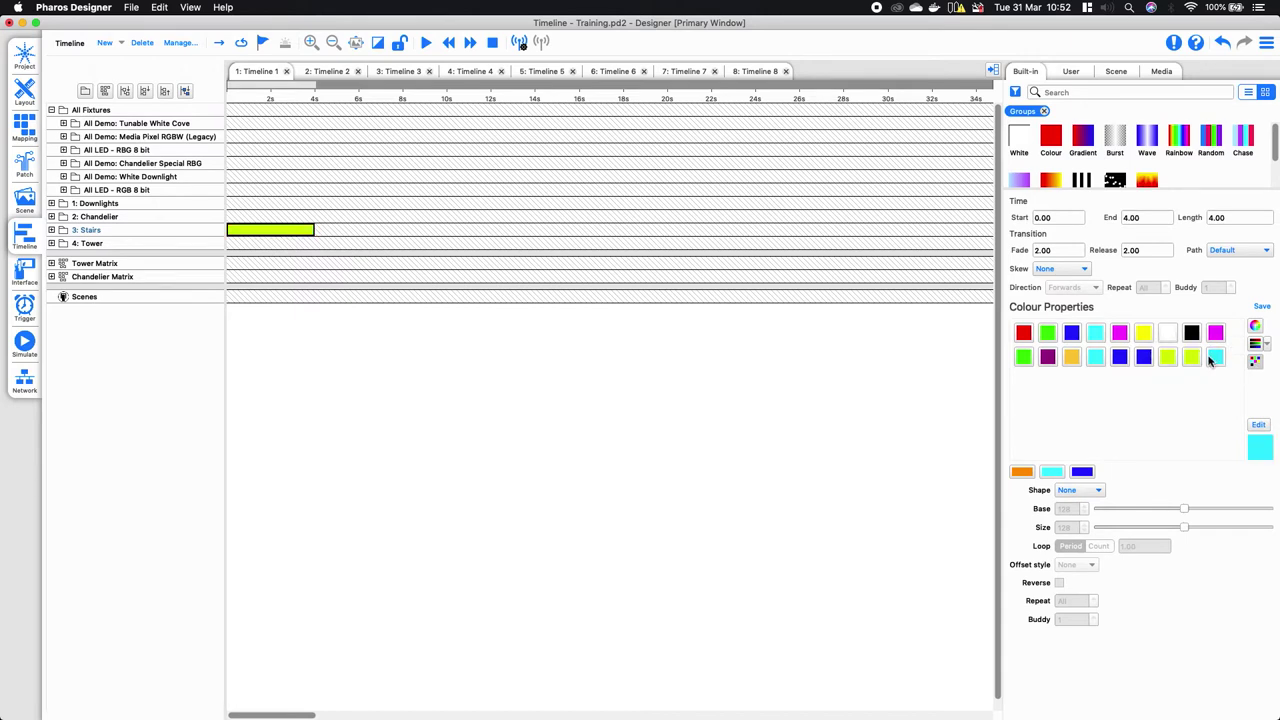
left_click(1256, 327)
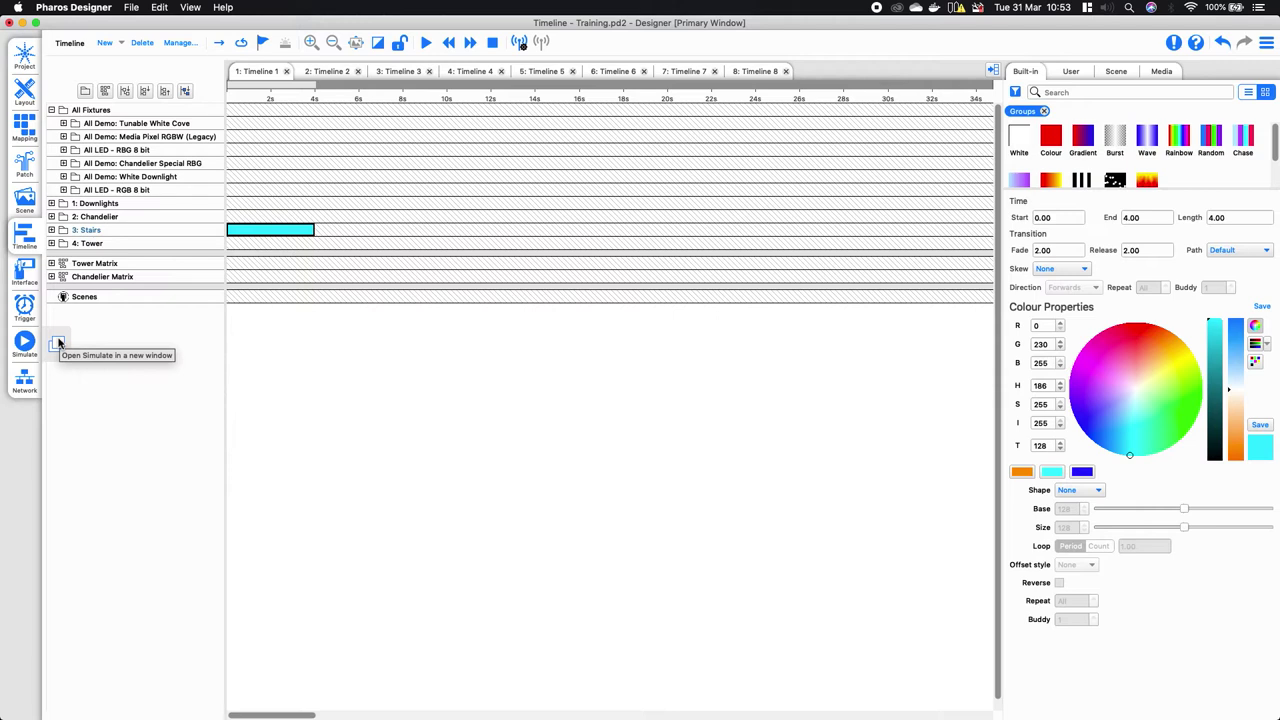
left_click(57, 342)
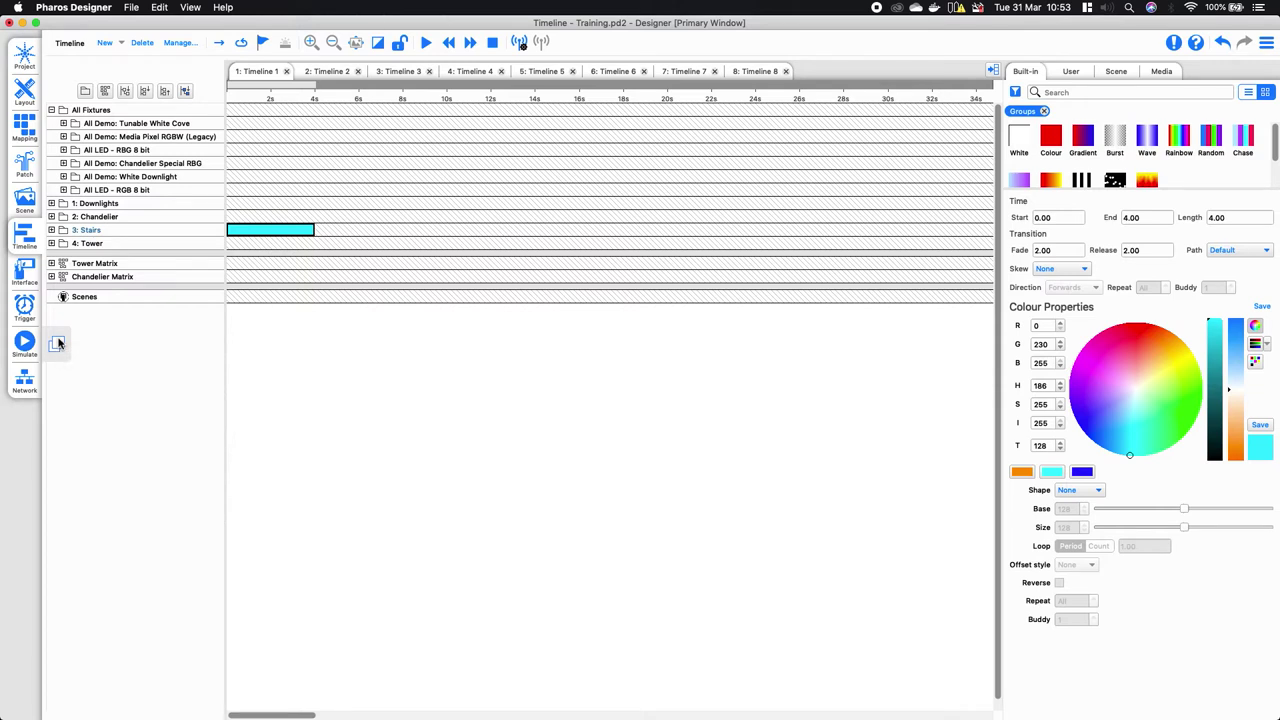
left_click(24, 345)
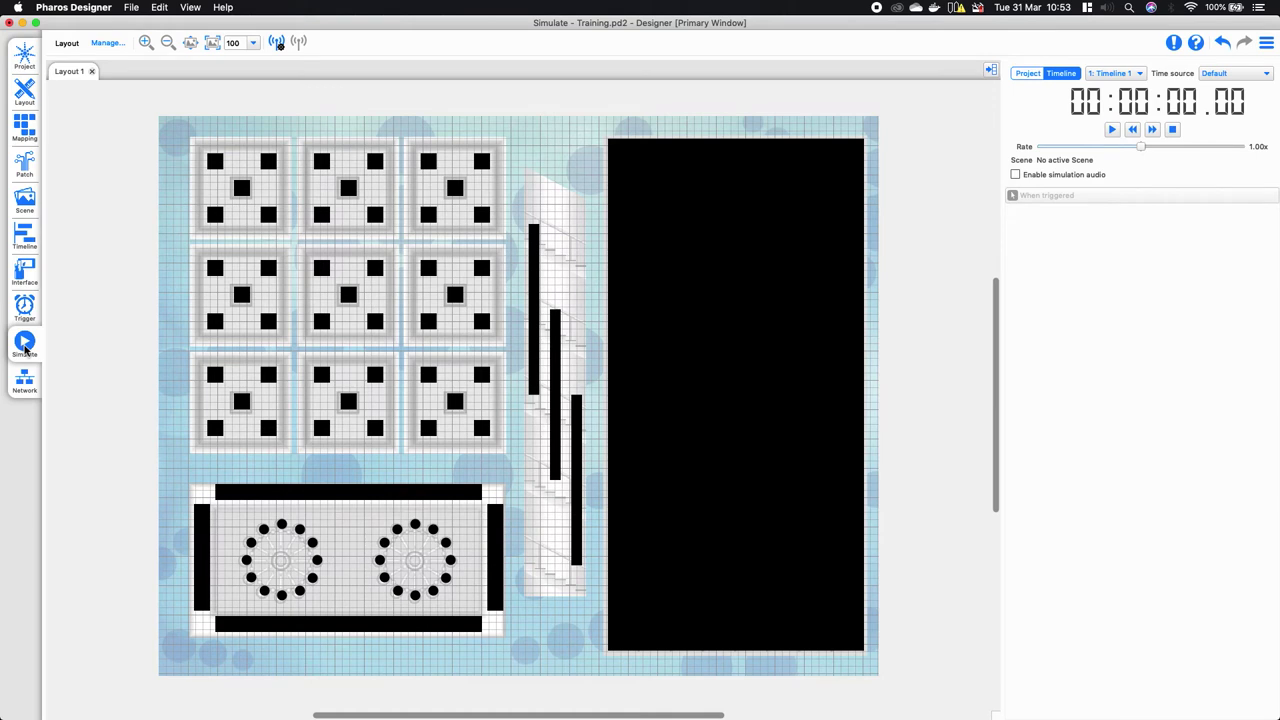
left_click(1138, 76)
left_click(1137, 77)
left_click(1111, 130)
left_click(25, 235)
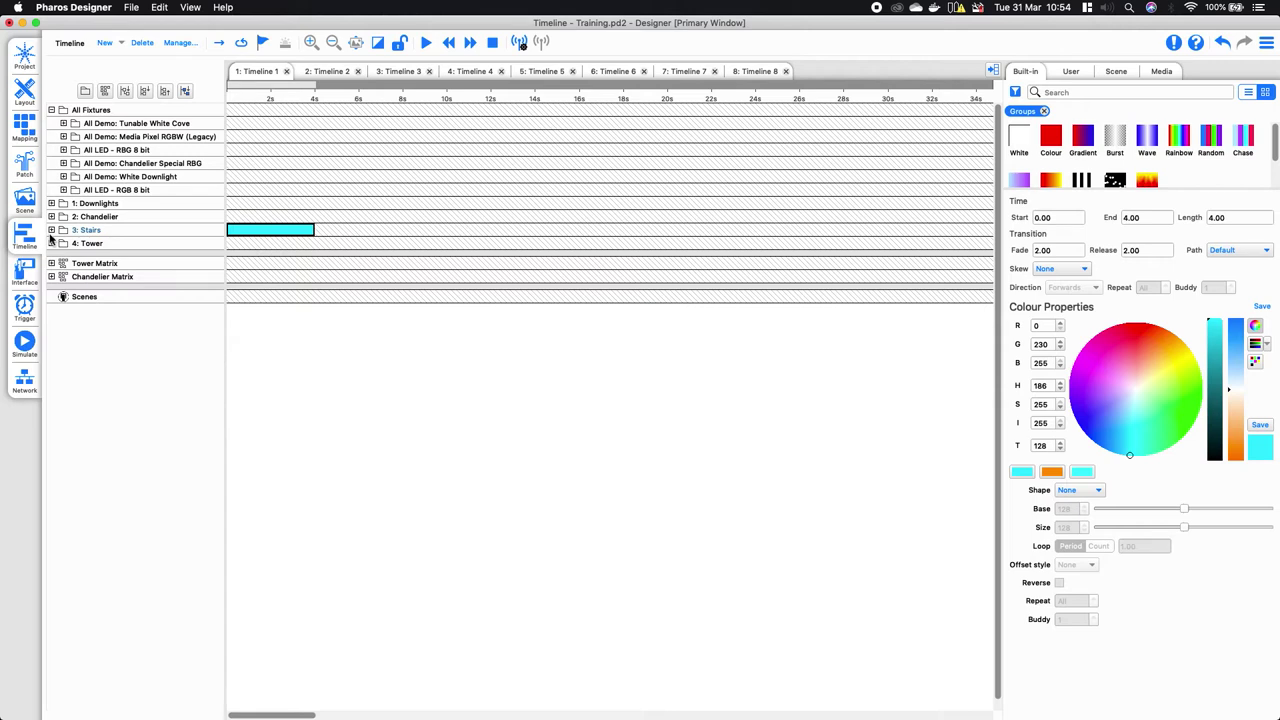
Add a 4-second red Colour clip after the cyan, enable Hold At End, and play the simulation
left_click_drag(1056, 148, 329, 238)
left_click(1253, 216)
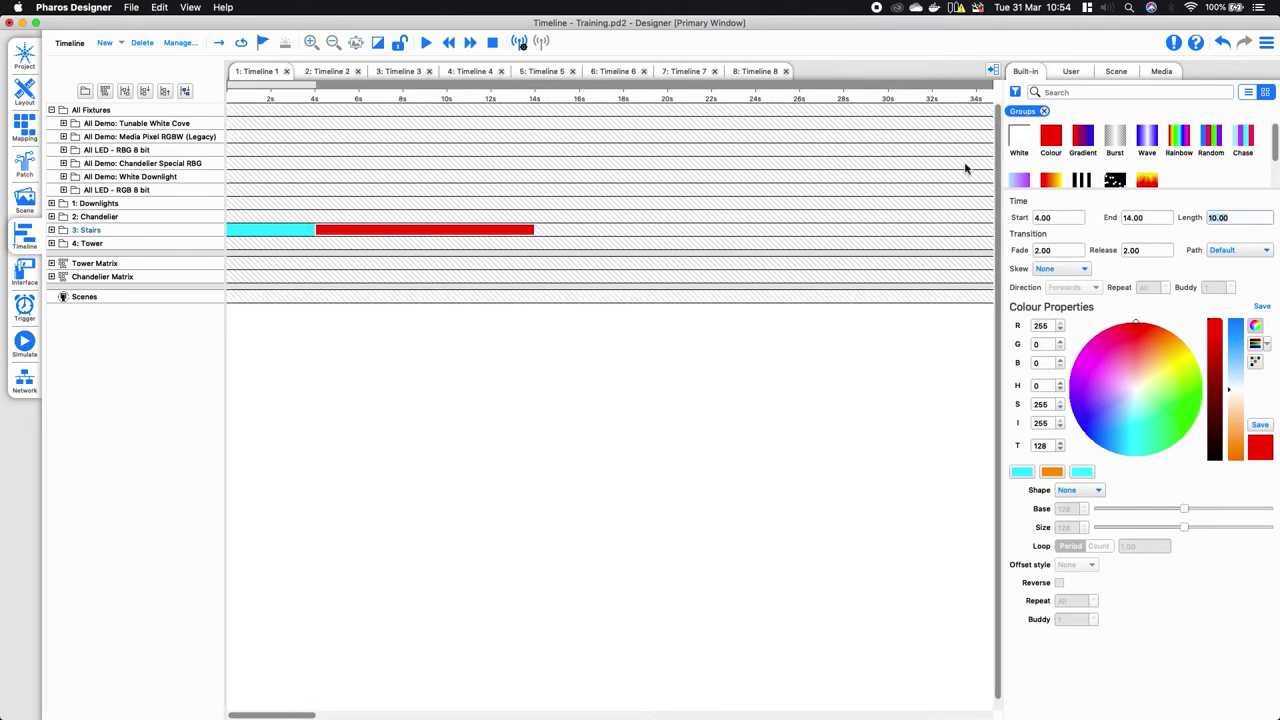
left_click(585, 499)
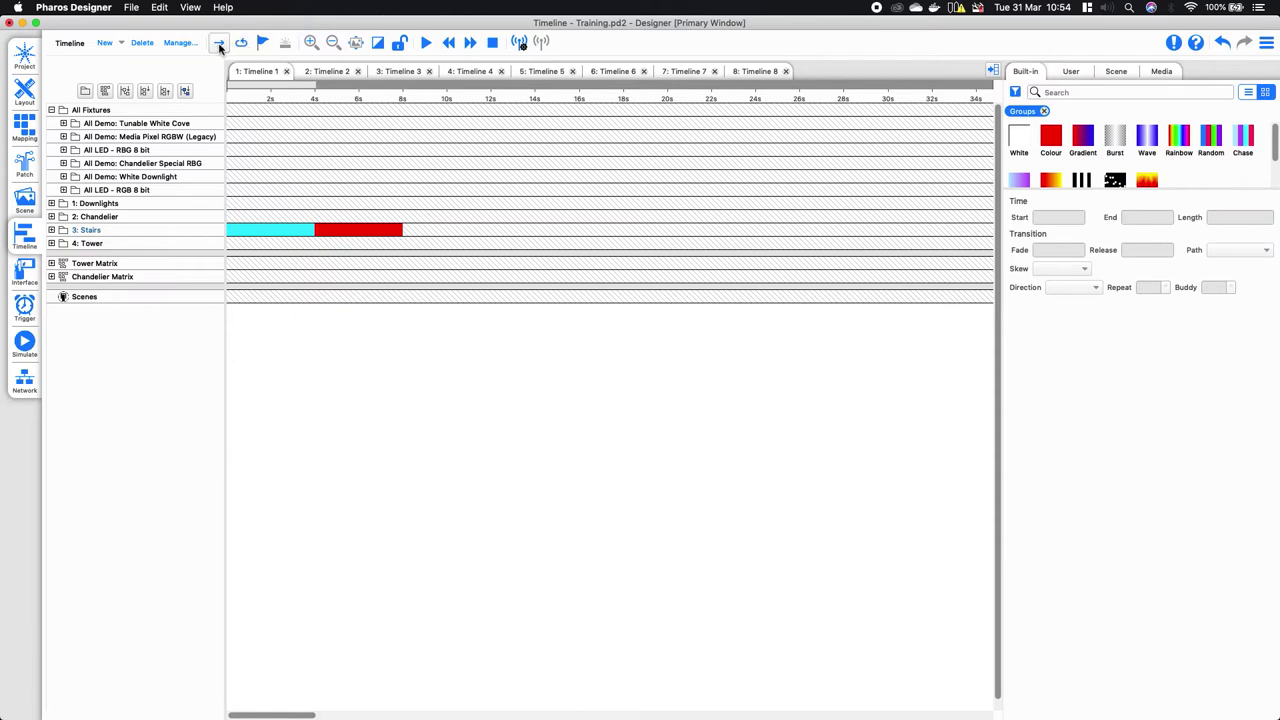
left_click(221, 45)
left_click(25, 342)
left_click(1114, 130)
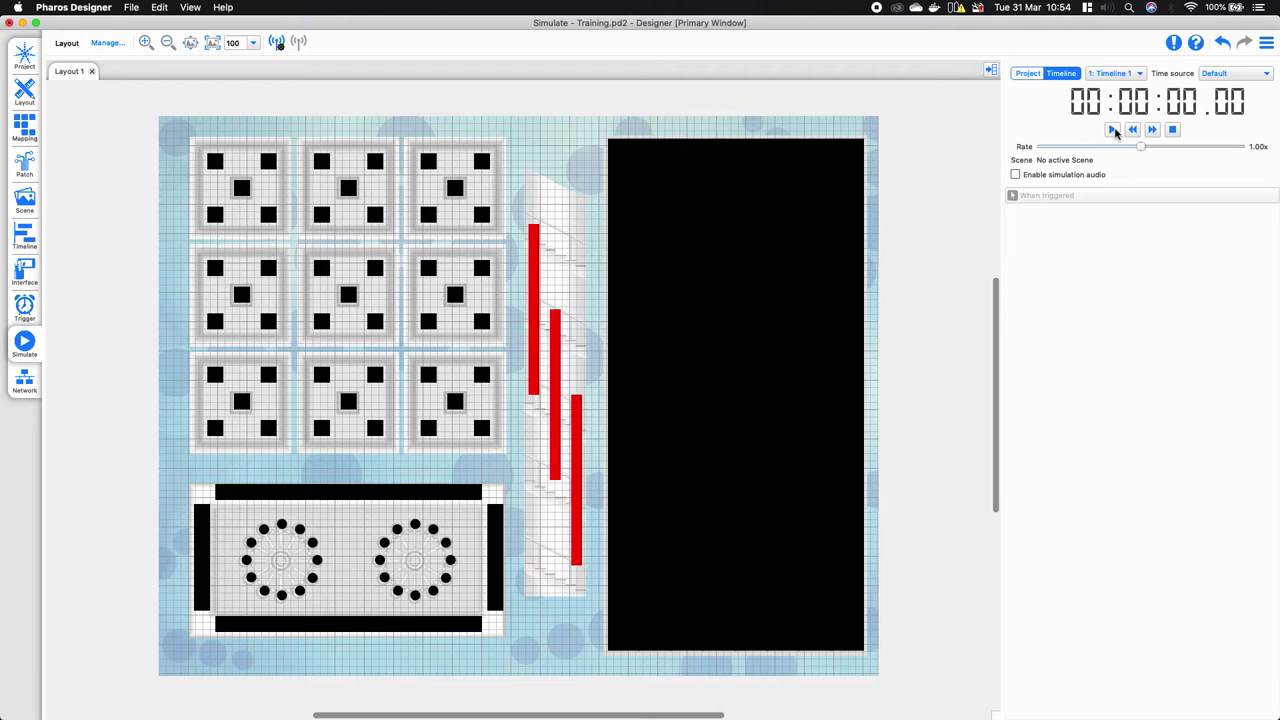
Set Timeline 1 to loop and play it in the simulation
left_click(24, 236)
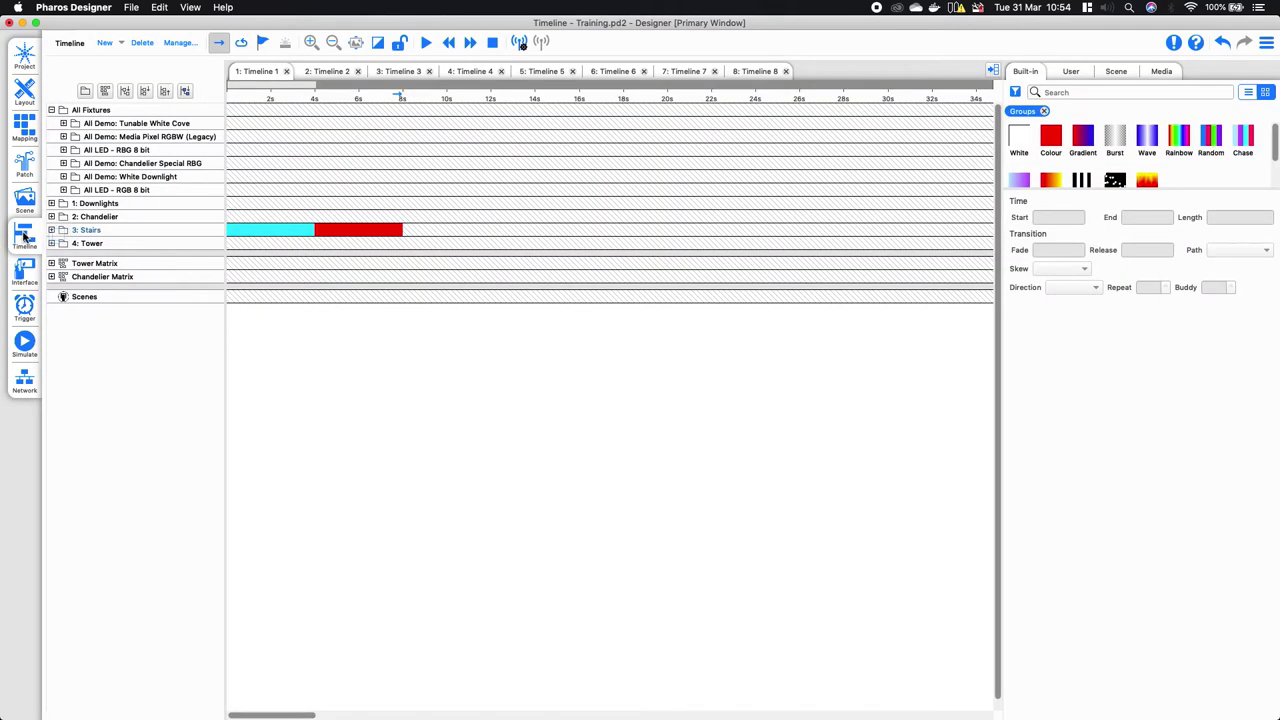
left_click(242, 44)
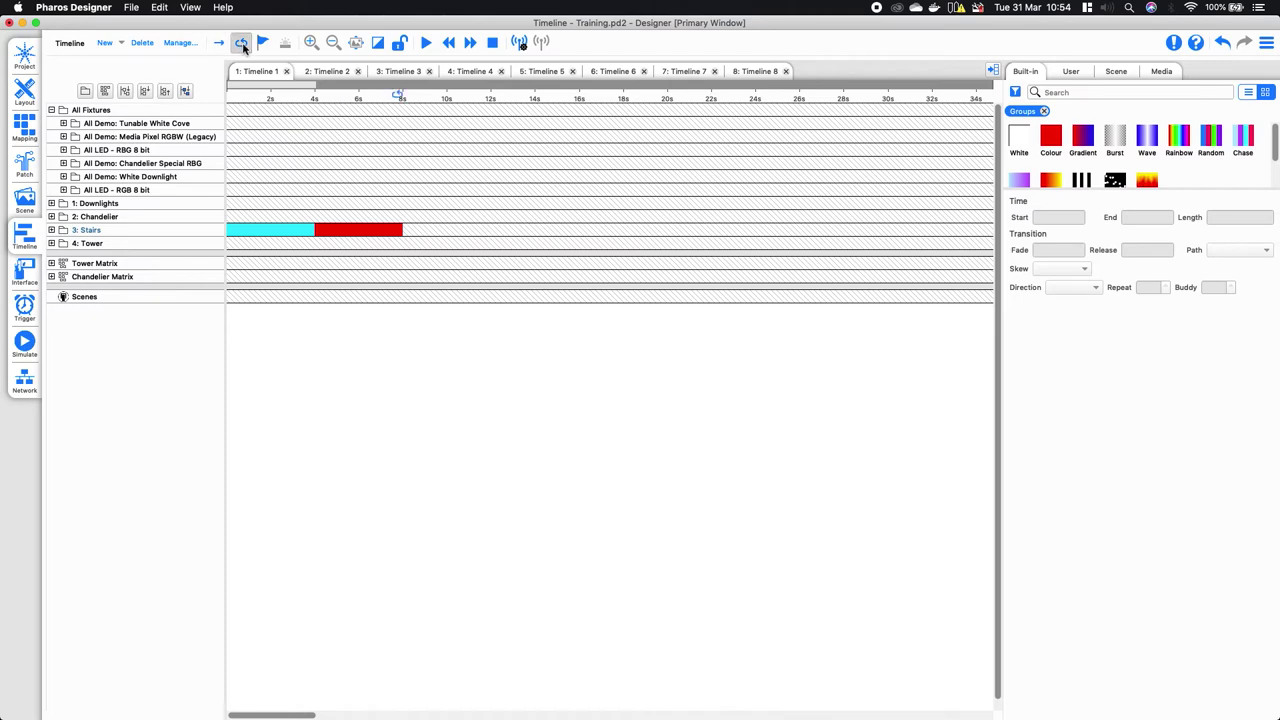
left_click(24, 343)
left_click(1112, 130)
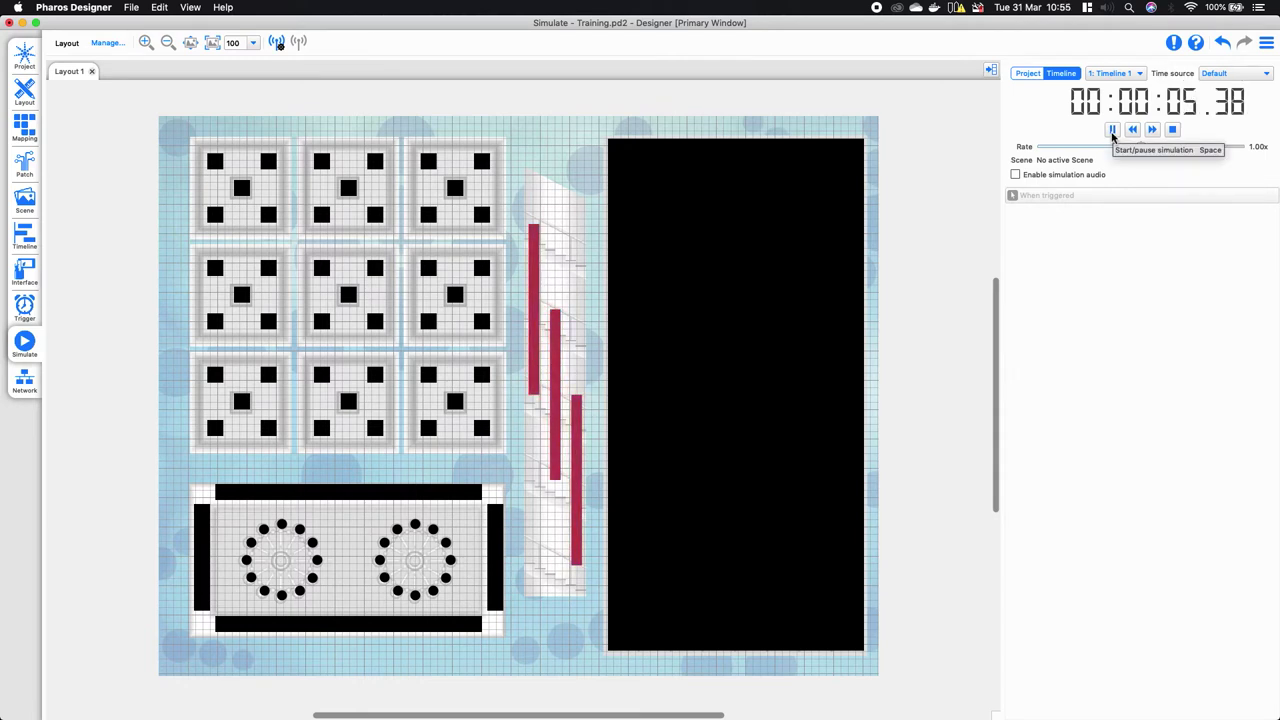
Back in the timeline, enlarge the effects library and select the red Colour clip
key("super+6")
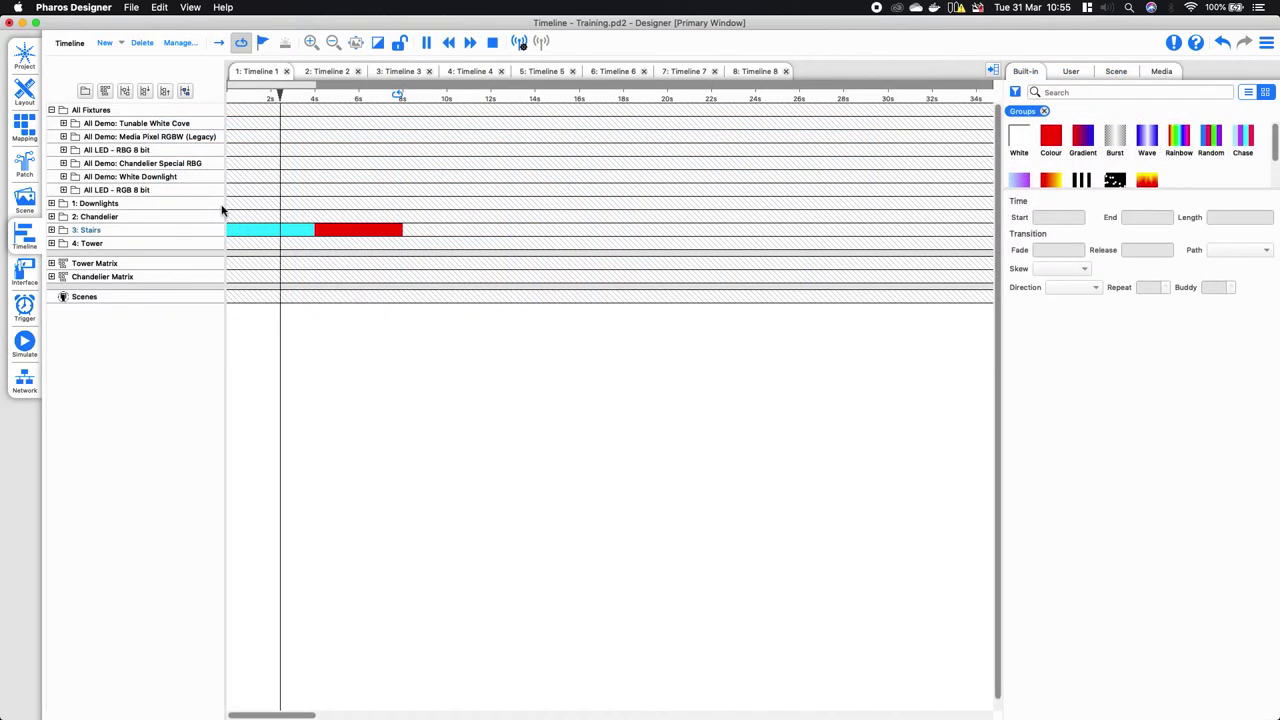
left_click_drag(1117, 189, 1114, 276)
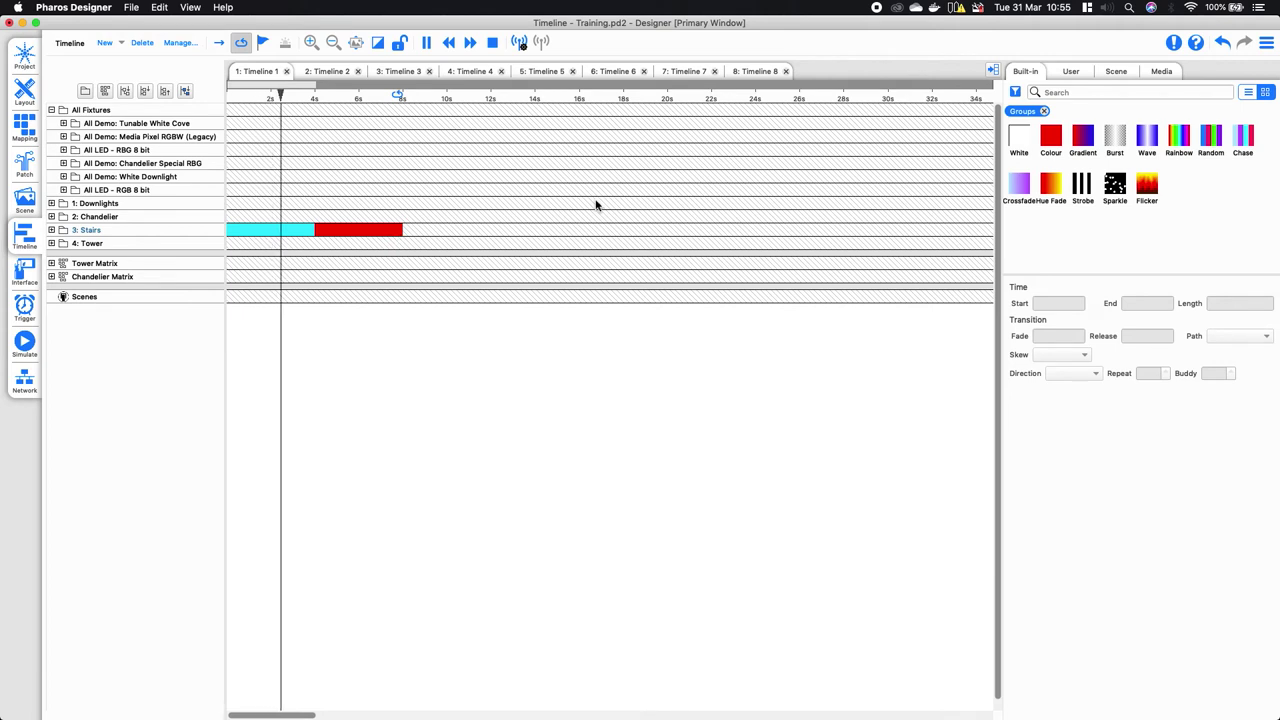
left_click(337, 232)
Delete the red and cyan clips and add a Gradient effect to the Stairs row
key("Delete")
left_click(293, 233)
key("Delete")
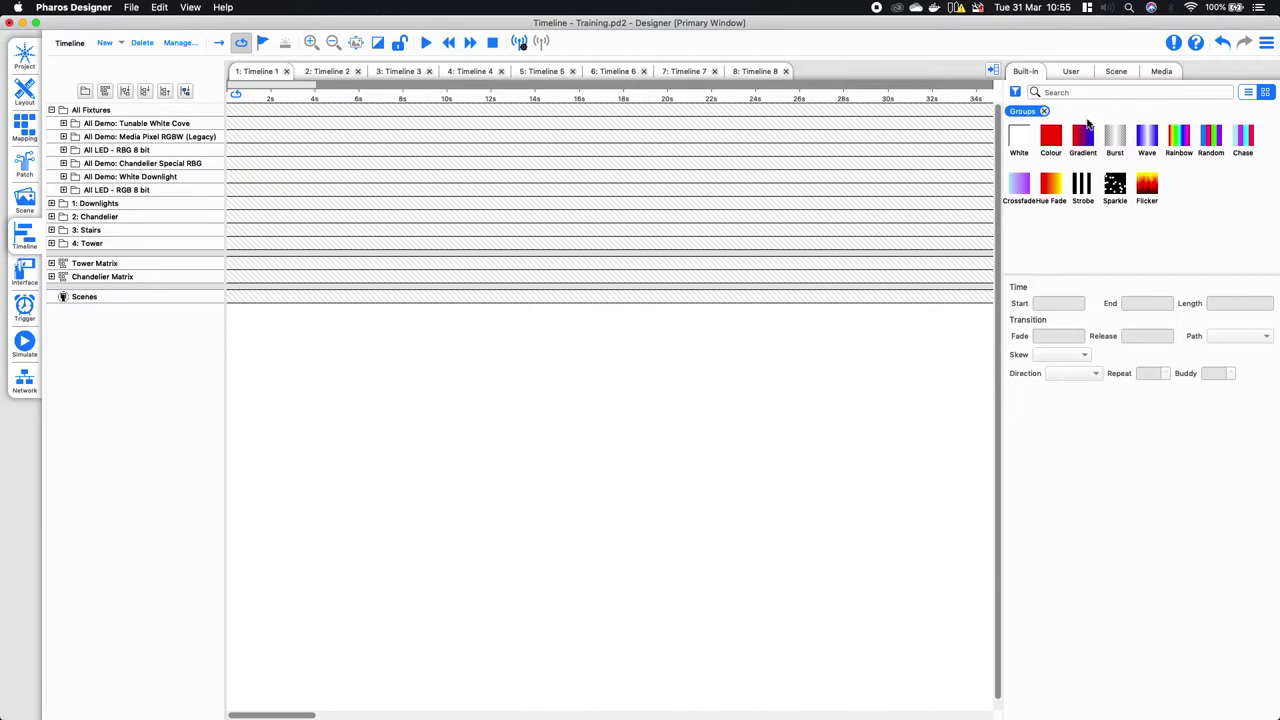
left_click_drag(1090, 132, 250, 232)
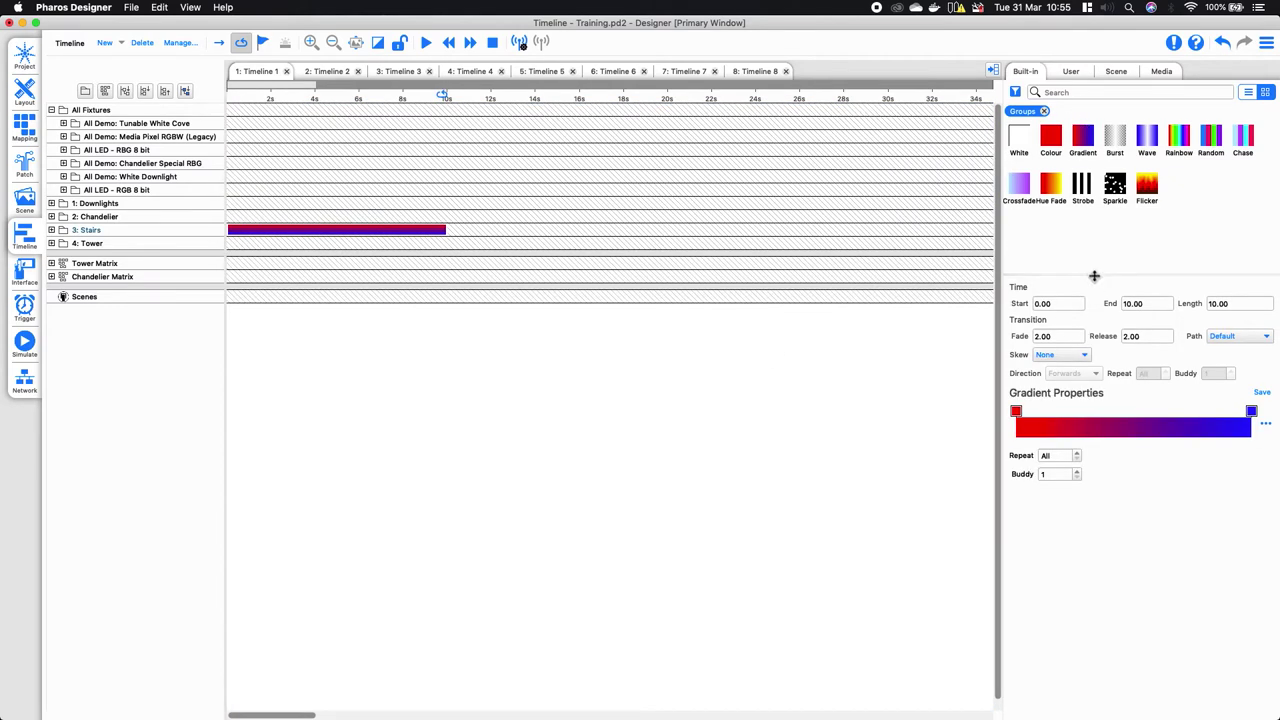
scroll(1094, 365, "down", 2)
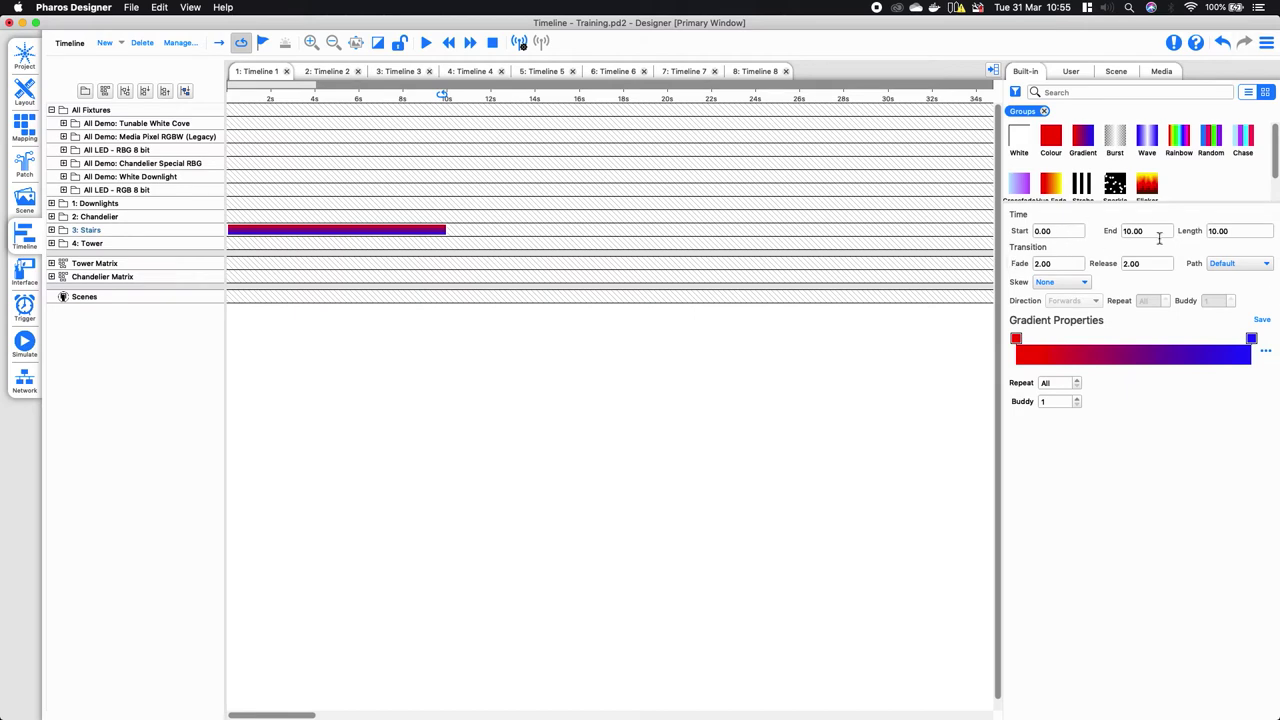
Add a pale blue middle stop between the gradient's red and blue ends
left_click(1016, 339)
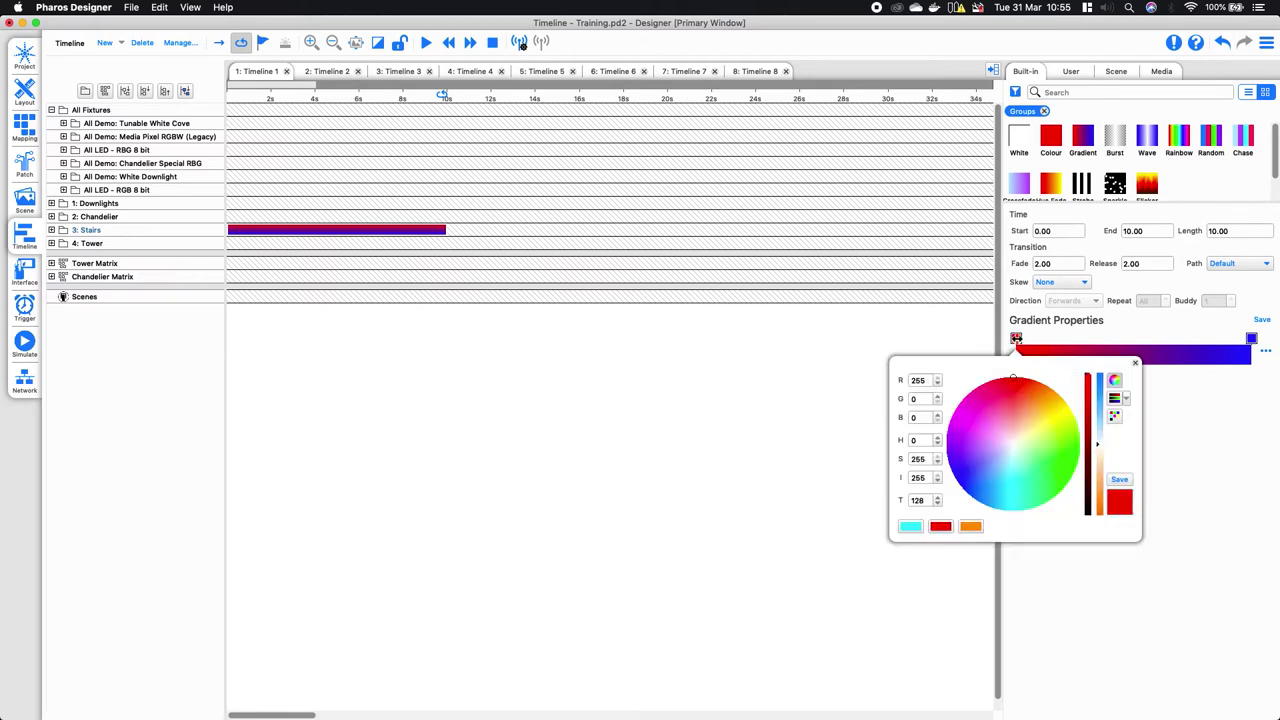
left_click(1250, 339)
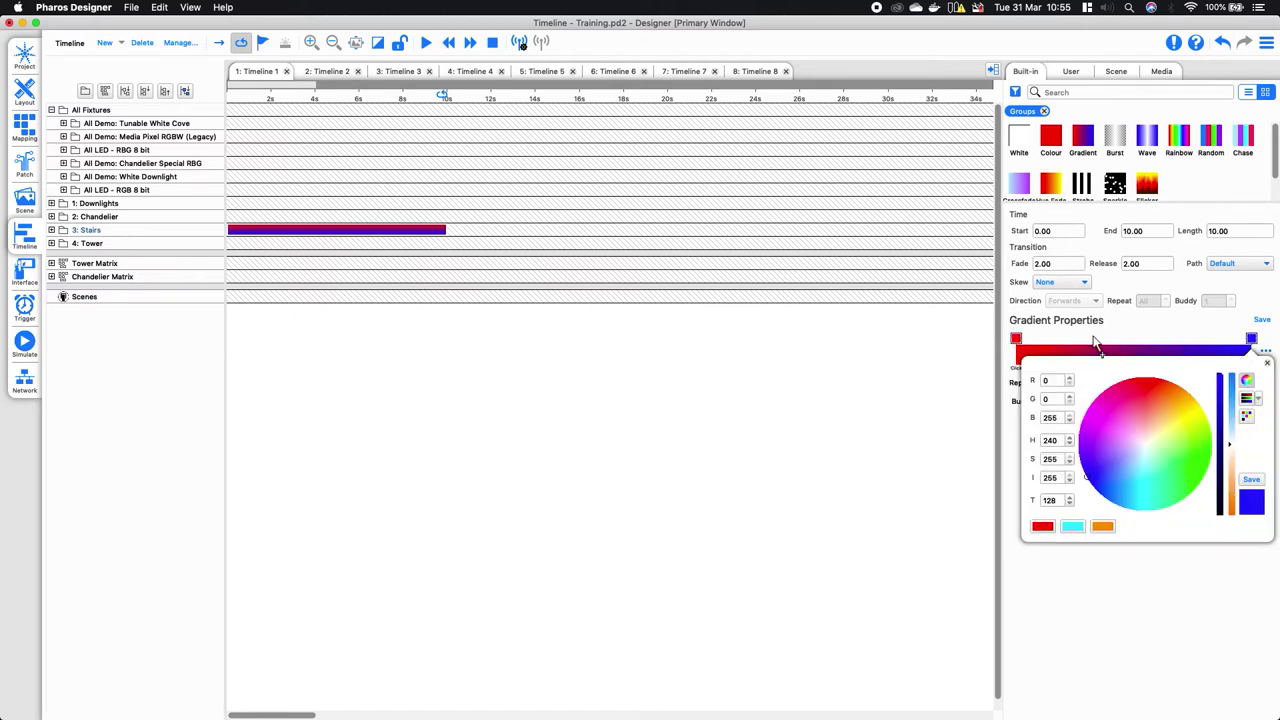
left_click(1137, 349)
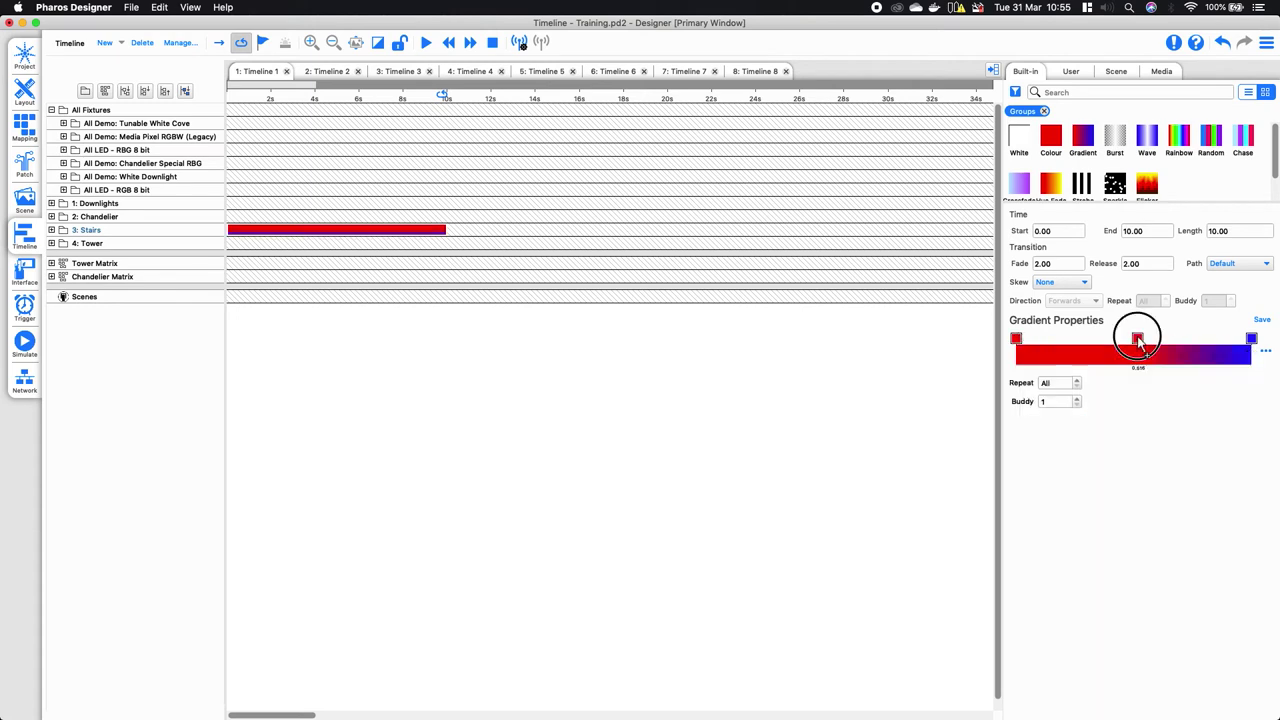
left_click_drag(1140, 436, 1133, 447)
left_click(1170, 638)
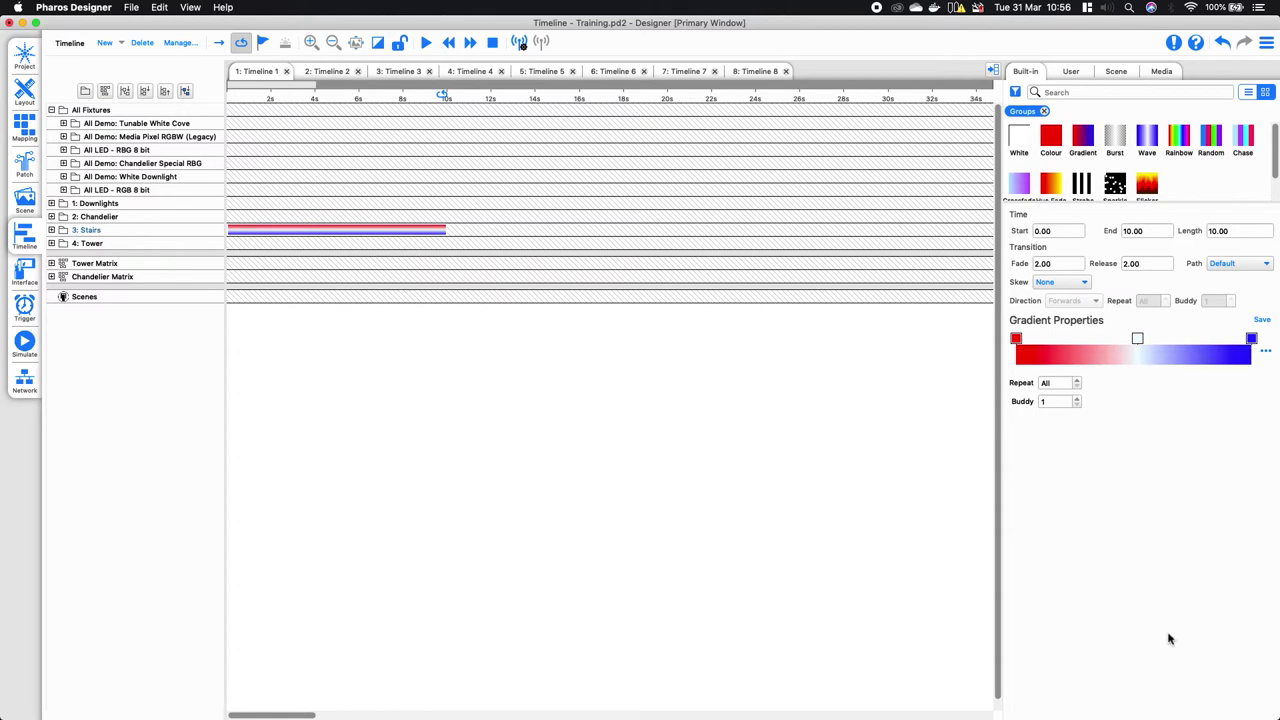
left_click(25, 344)
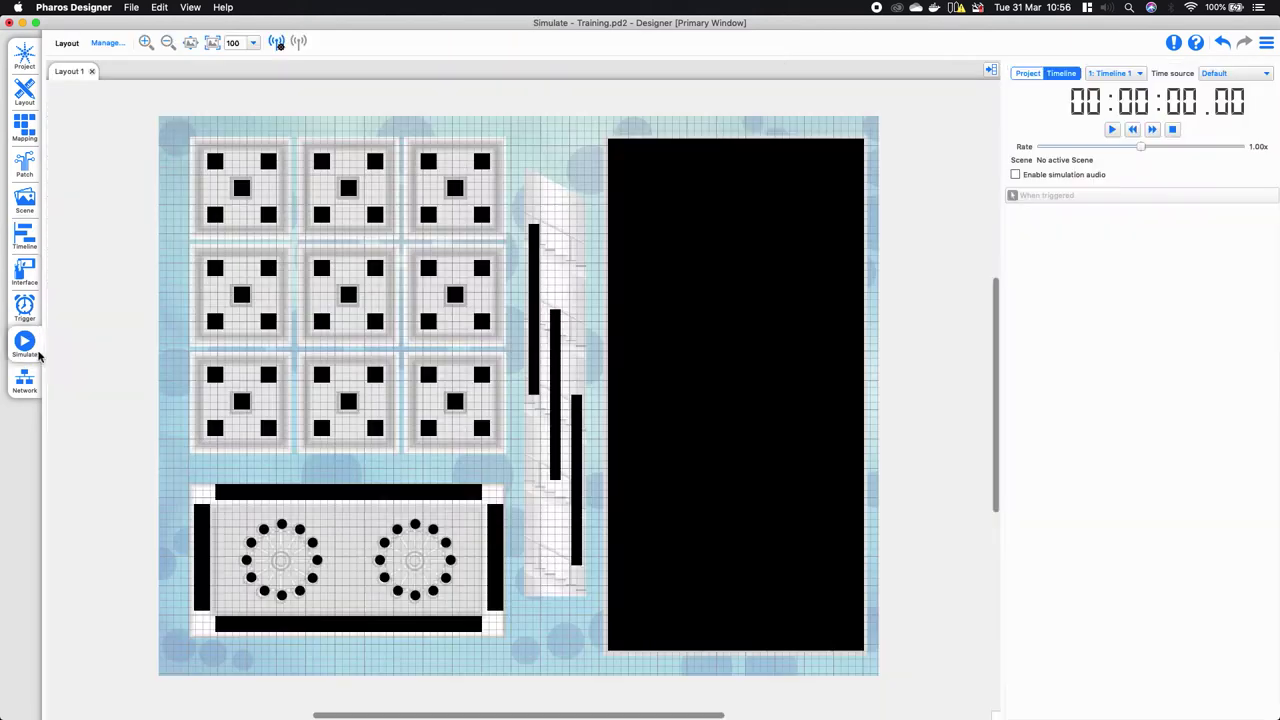
Play the red, pale white and blue gradient on the stairs, then return to the timeline
left_click(1112, 130)
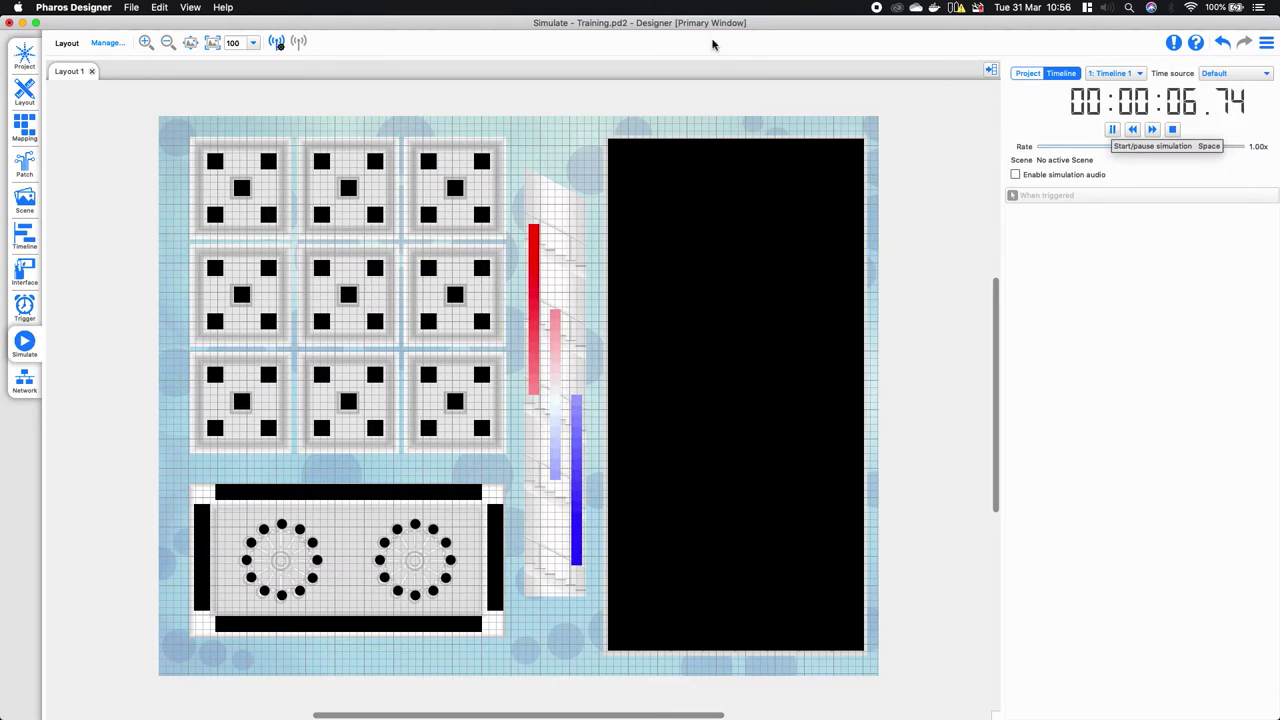
left_click(22, 246)
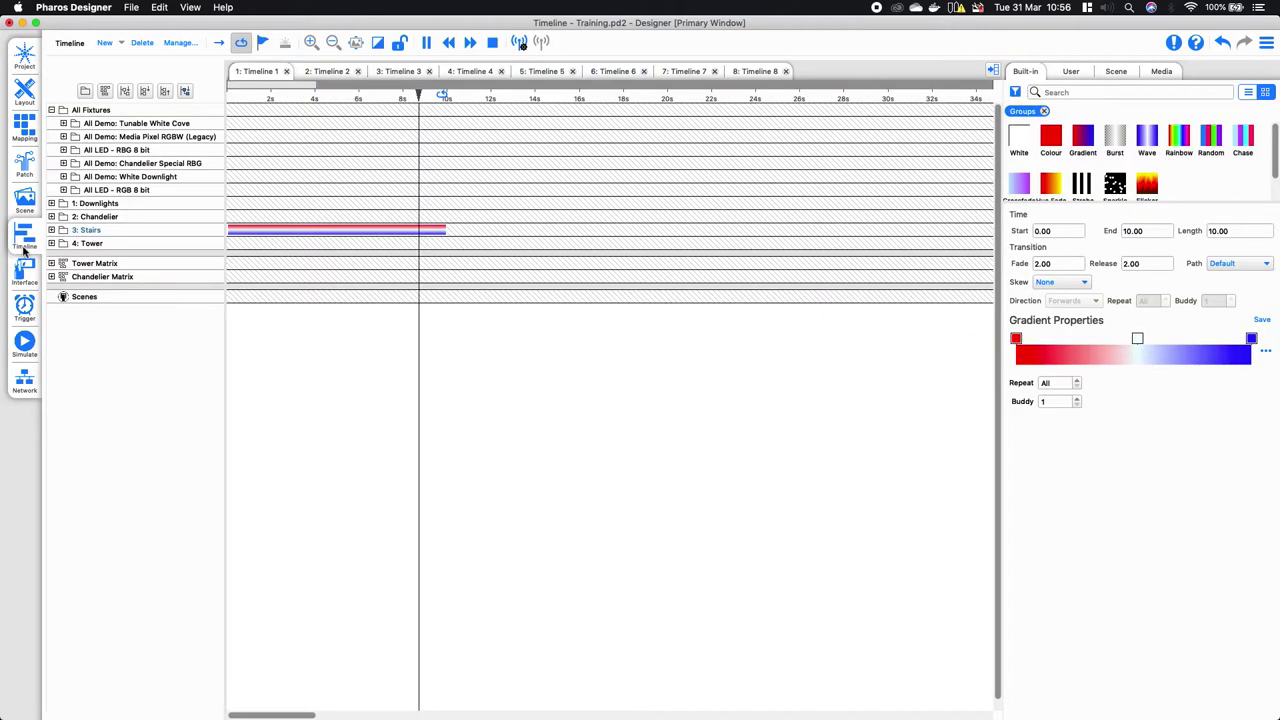
left_click(52, 230)
left_click(125, 246)
scroll(125, 252, "down", 3)
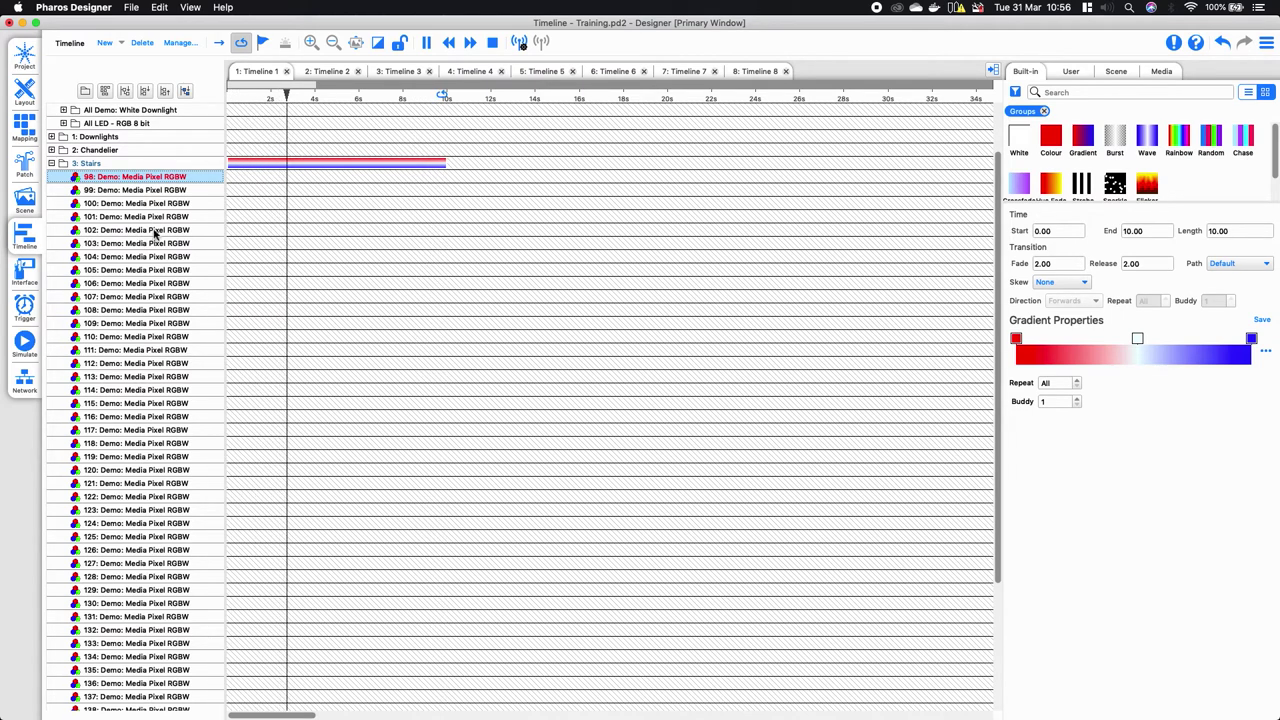
left_click(51, 163)
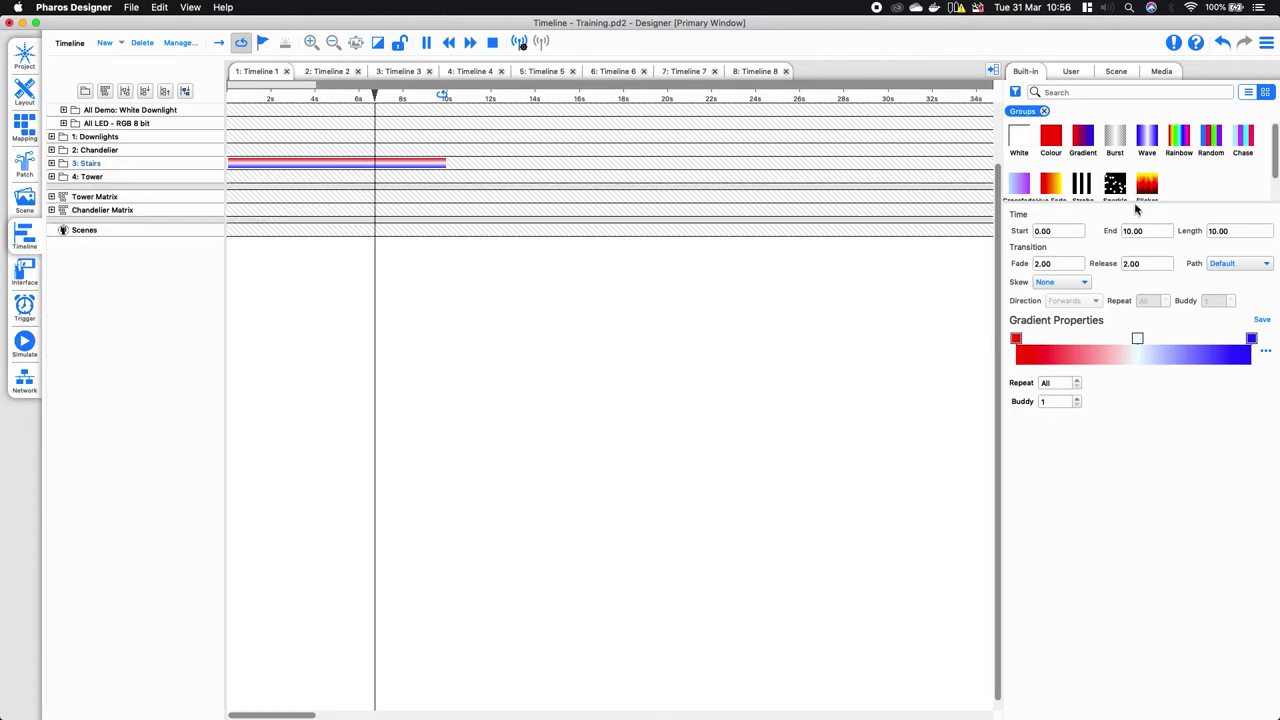
Place a blue-and-white Wave effect on 3: Stairs and keep its top colour opaque
left_click_drag(1147, 140, 269, 163)
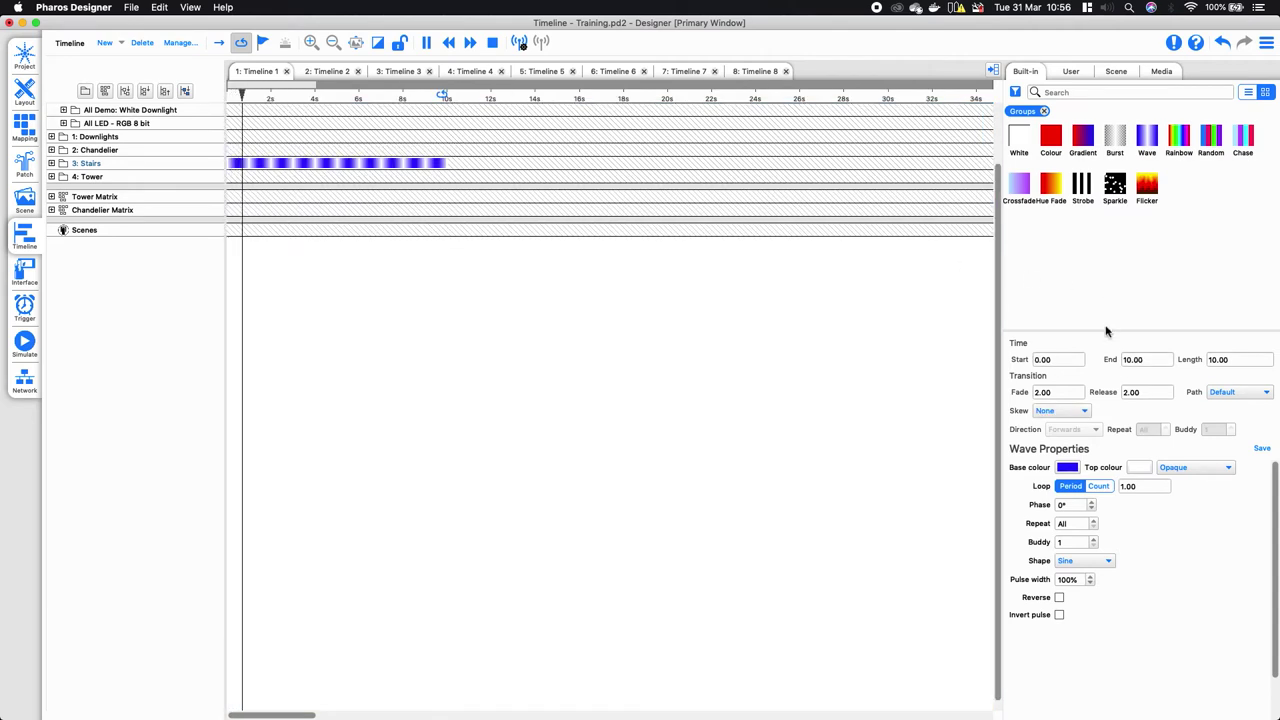
left_click_drag(1106, 331, 1106, 203)
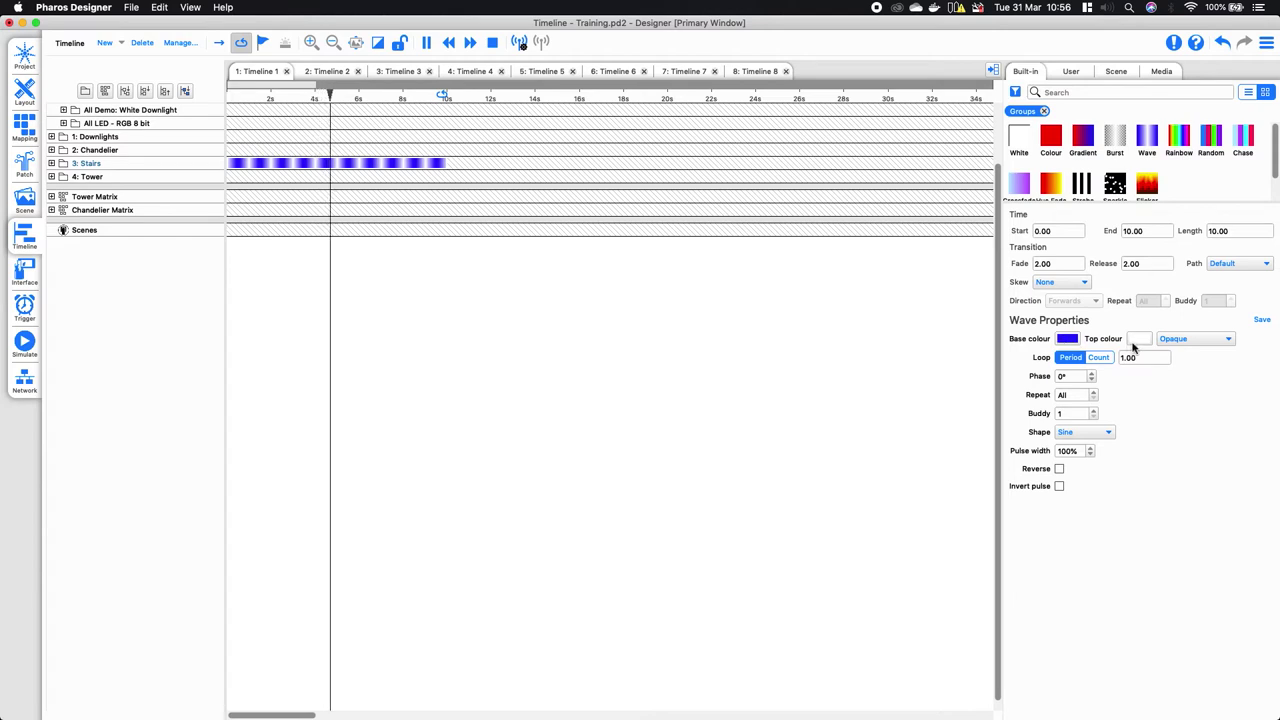
left_click(1165, 339)
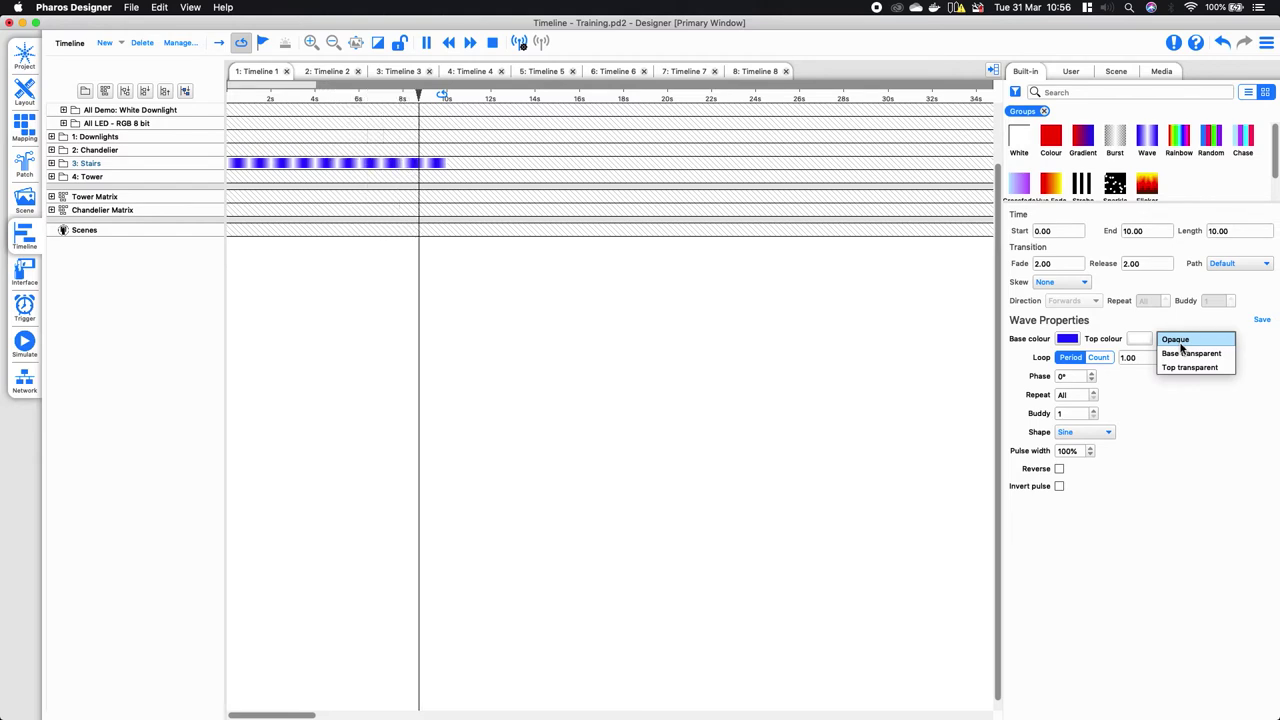
left_click(1129, 438)
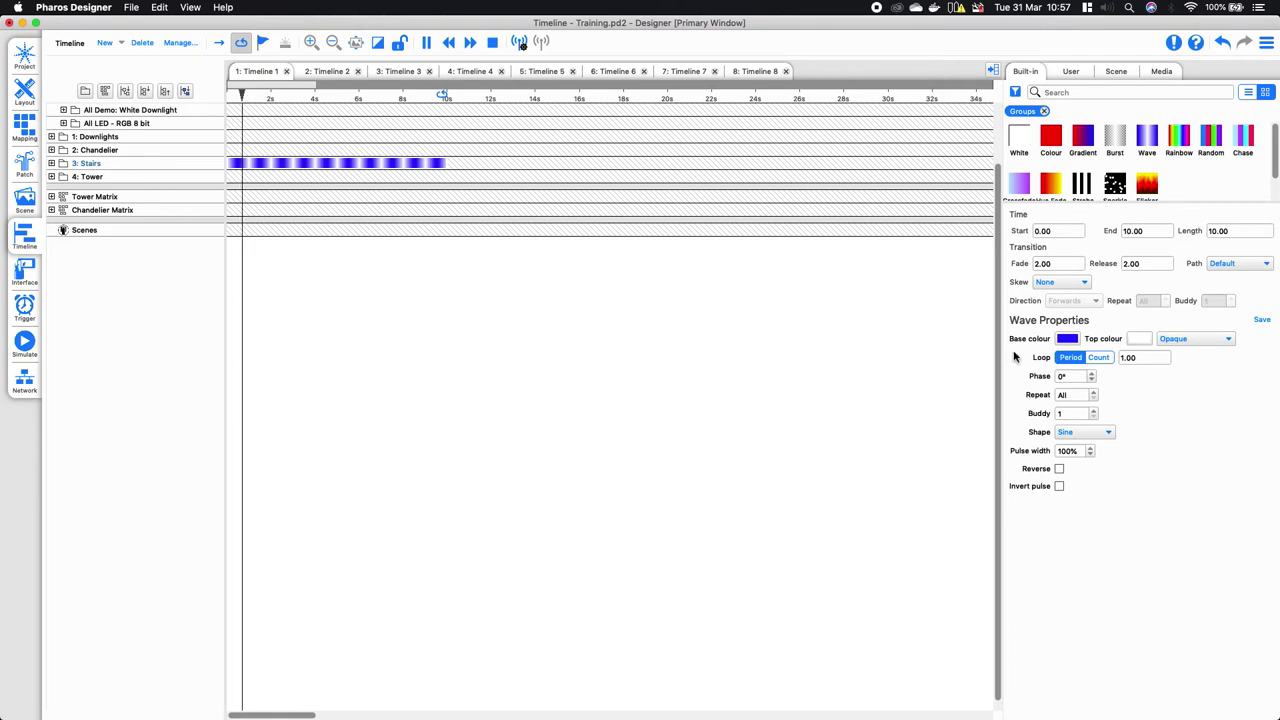
left_click(1092, 357)
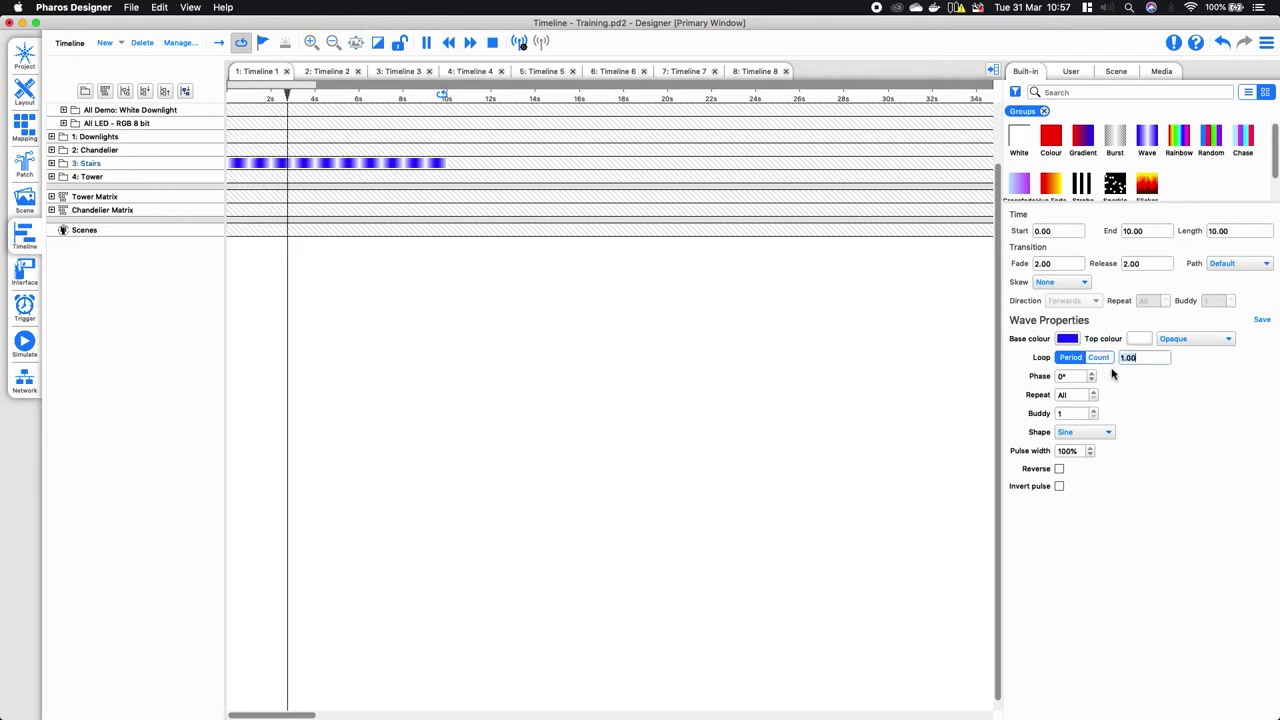
Preview the wave and set its loop period to 5 seconds
left_click(25, 343)
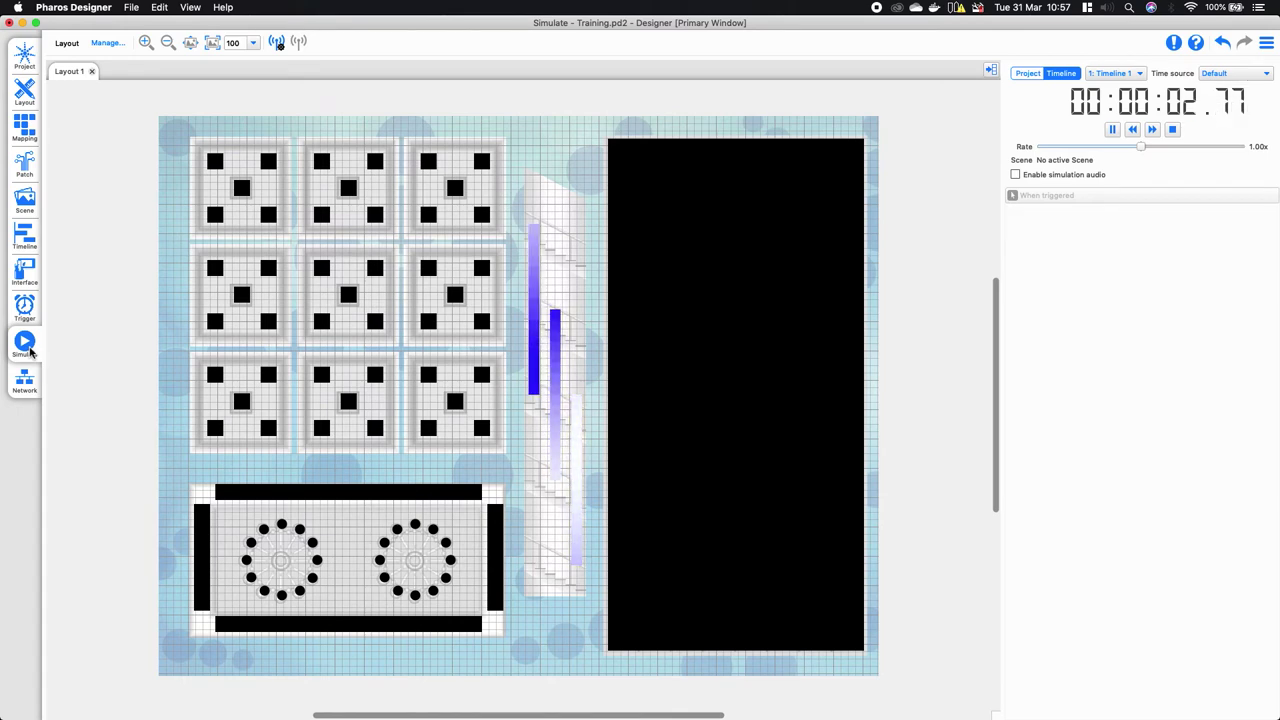
left_click(20, 247)
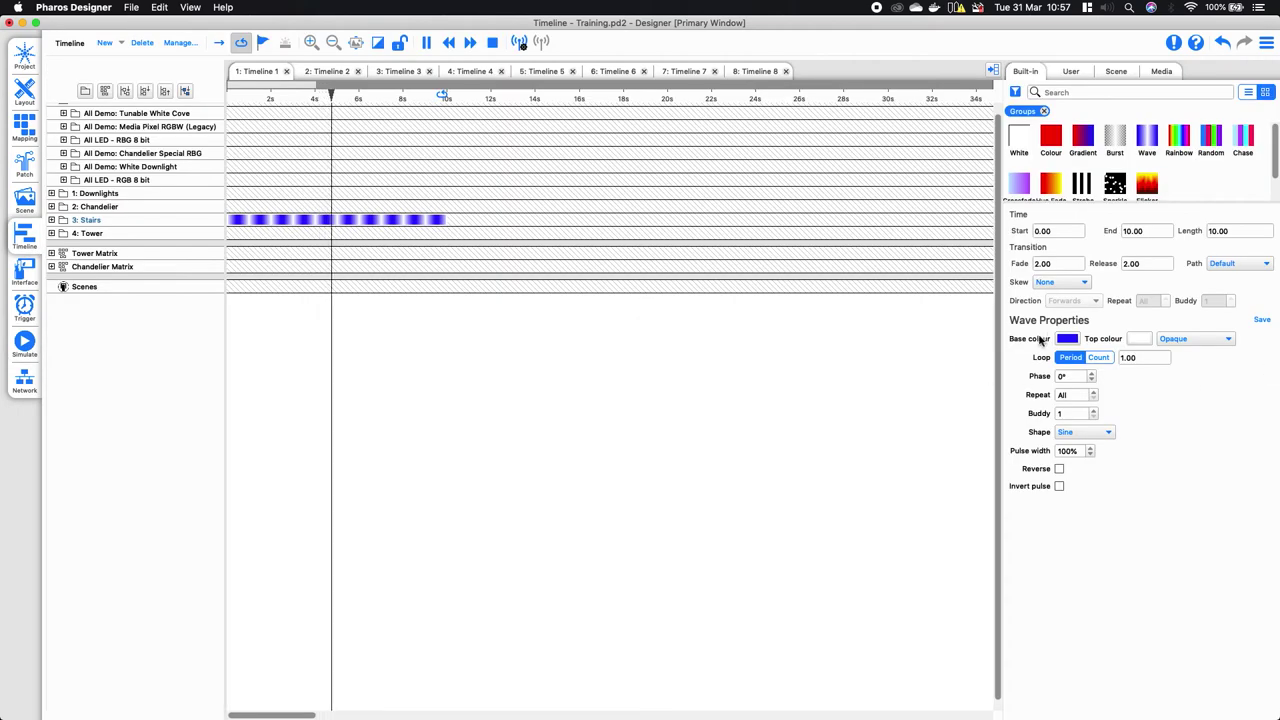
type("5")
key("Return")
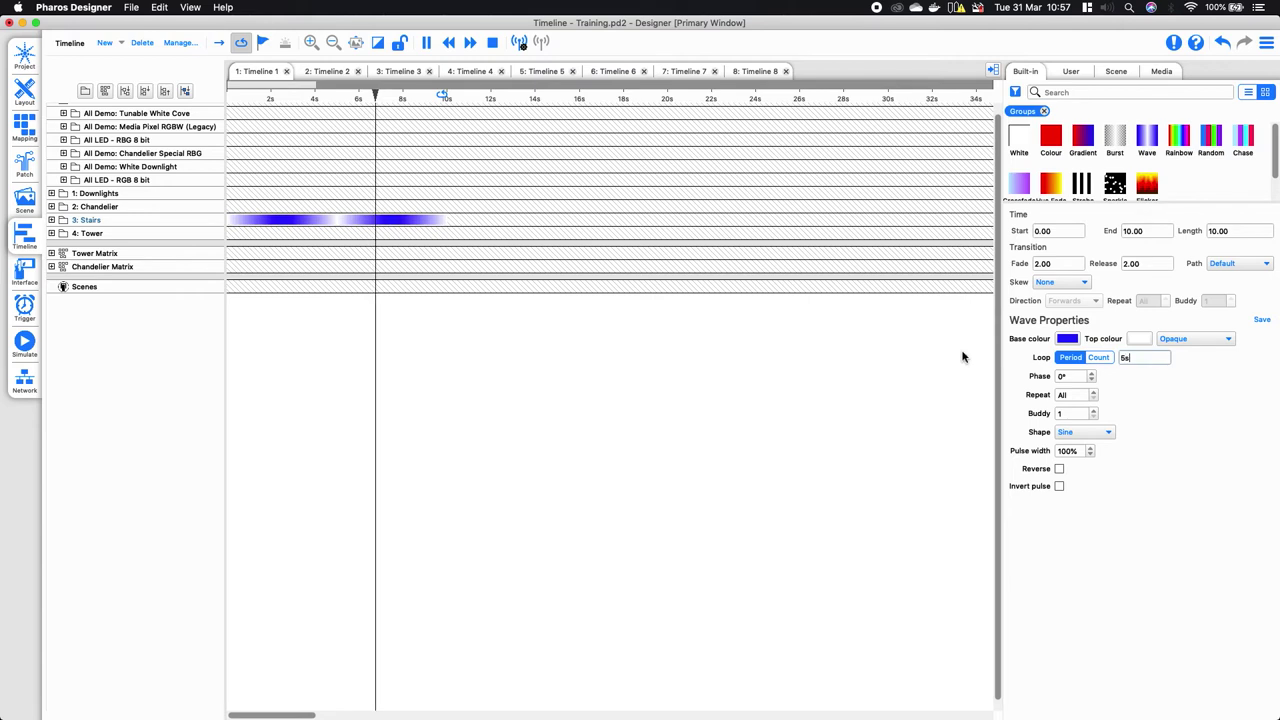
Preview the slower wave, then switch the loop to a count of 1 and preview again
left_click(25, 343)
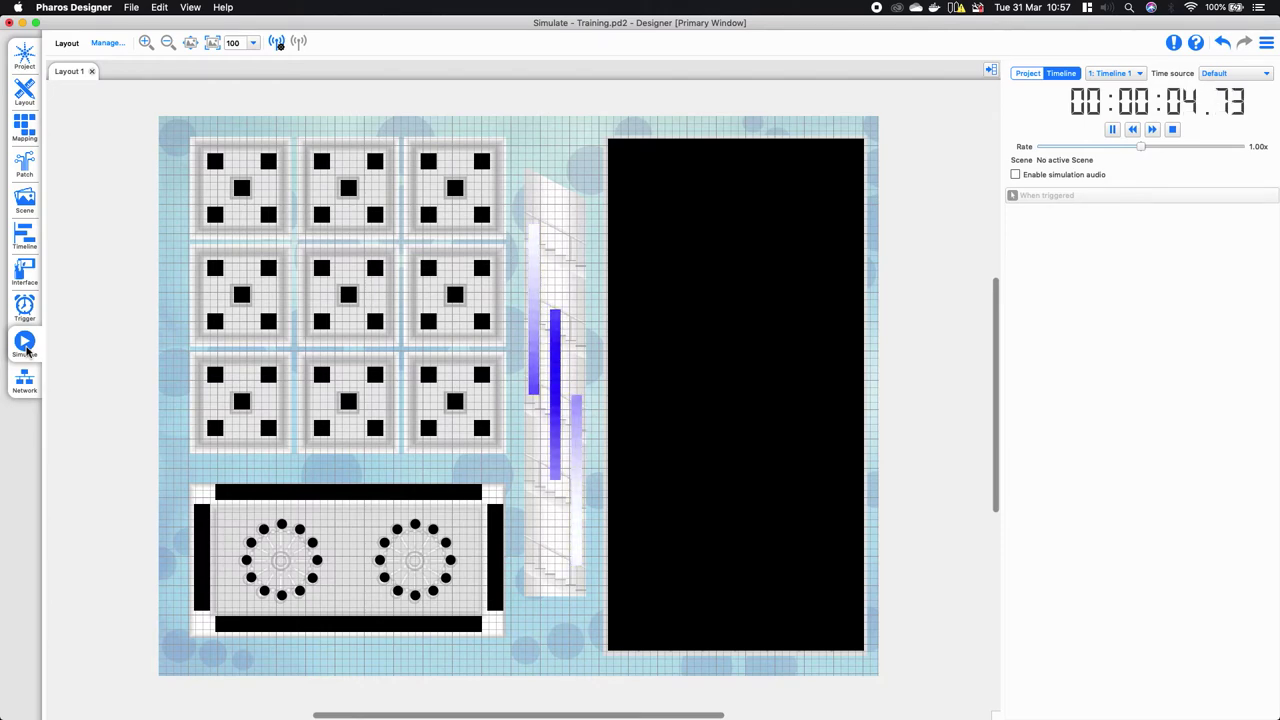
left_click(24, 237)
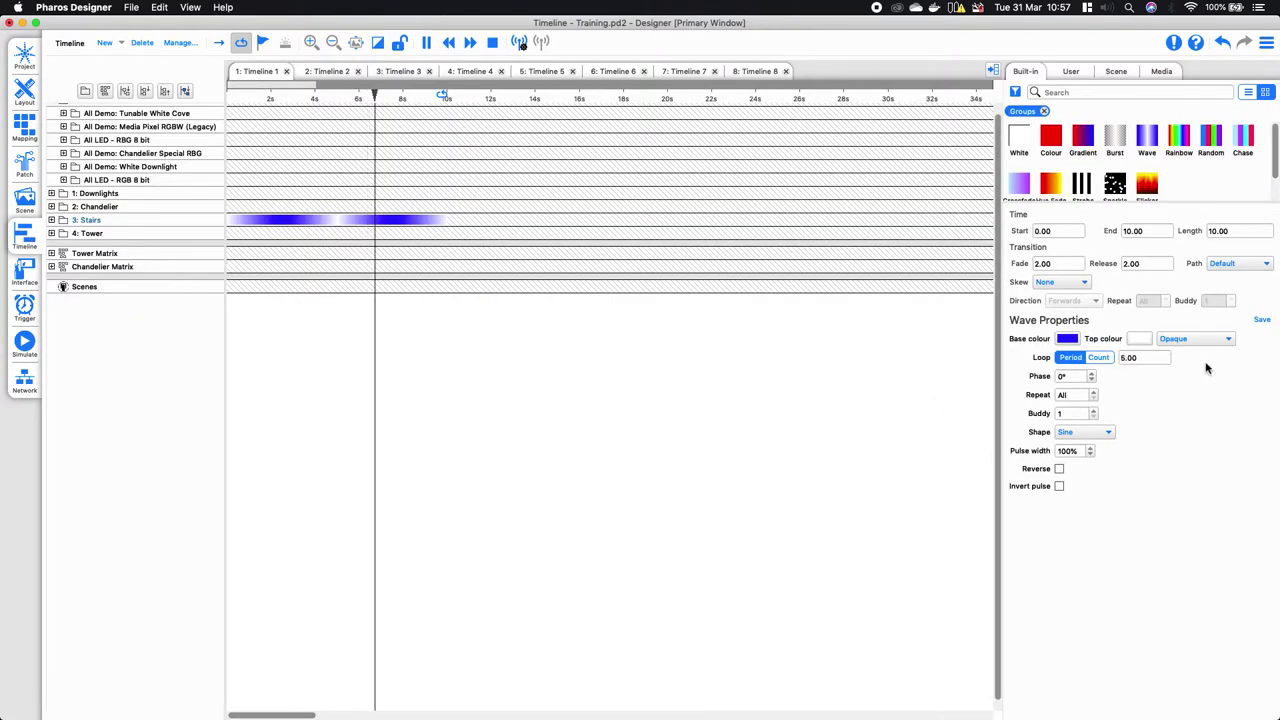
left_click(1099, 358)
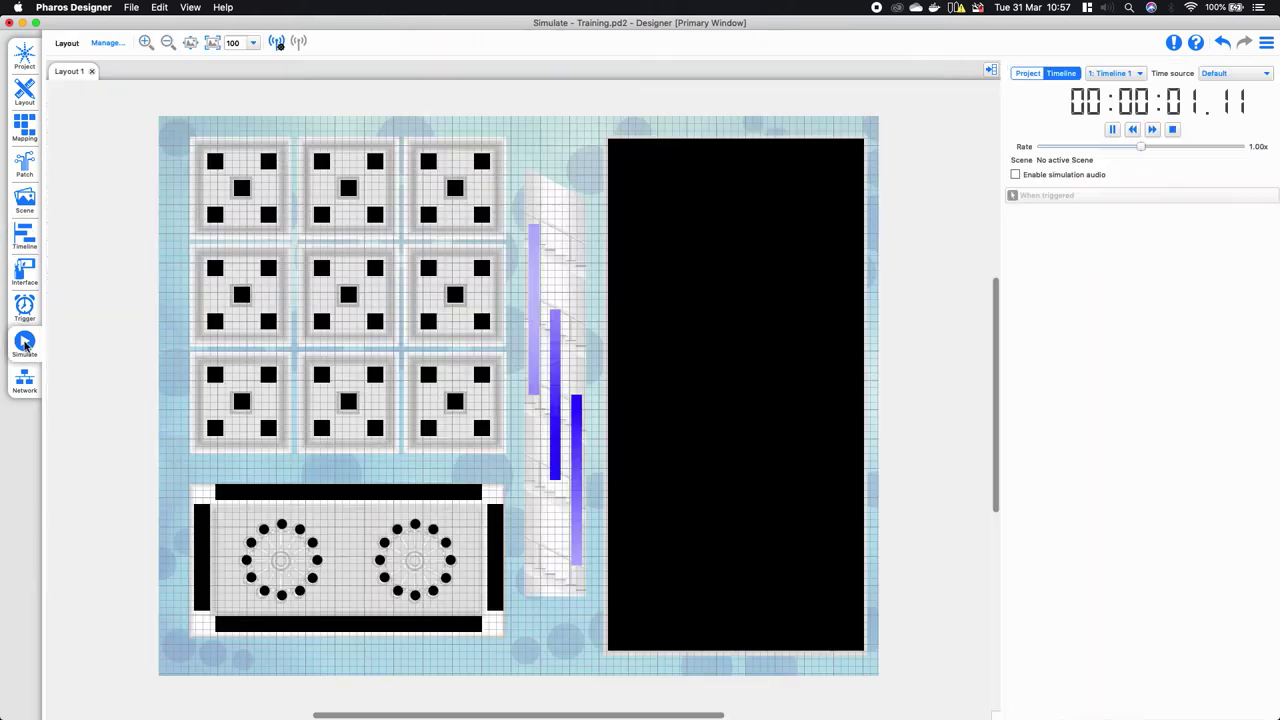
left_click(25, 342)
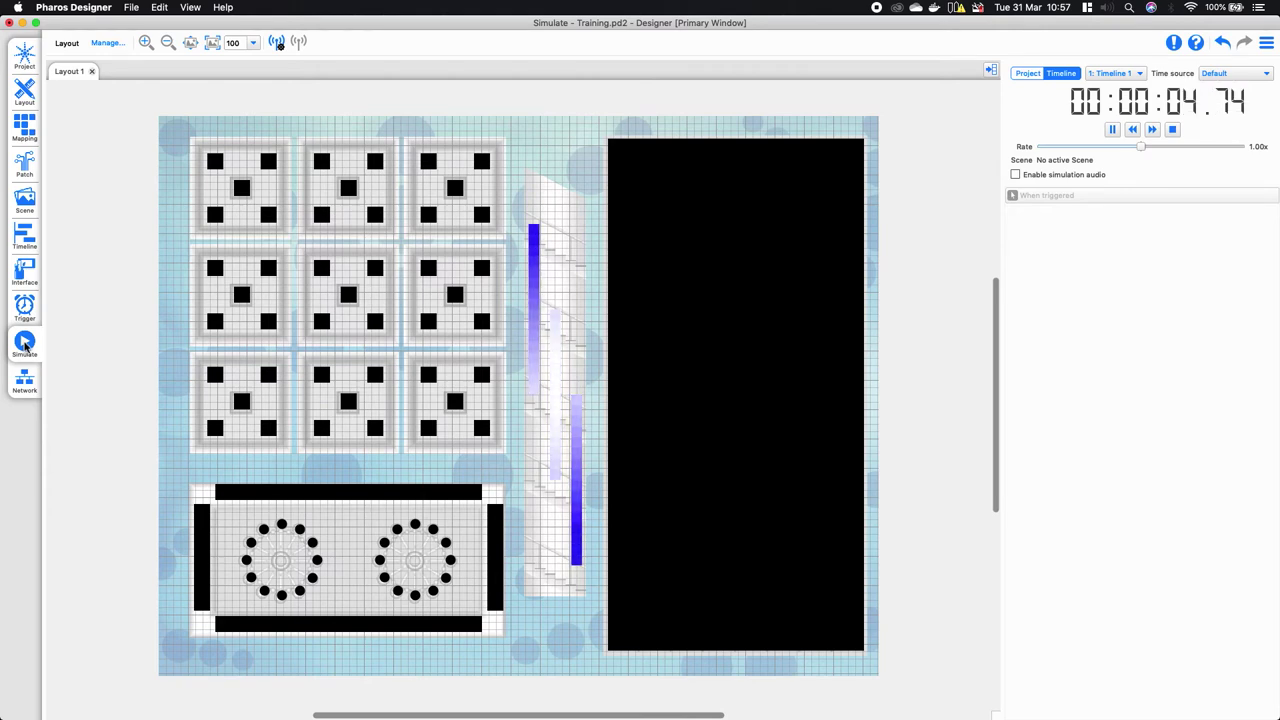
Stretch the Stairs Wave clip to 20 seconds and play it in the simulation
left_click(31, 238)
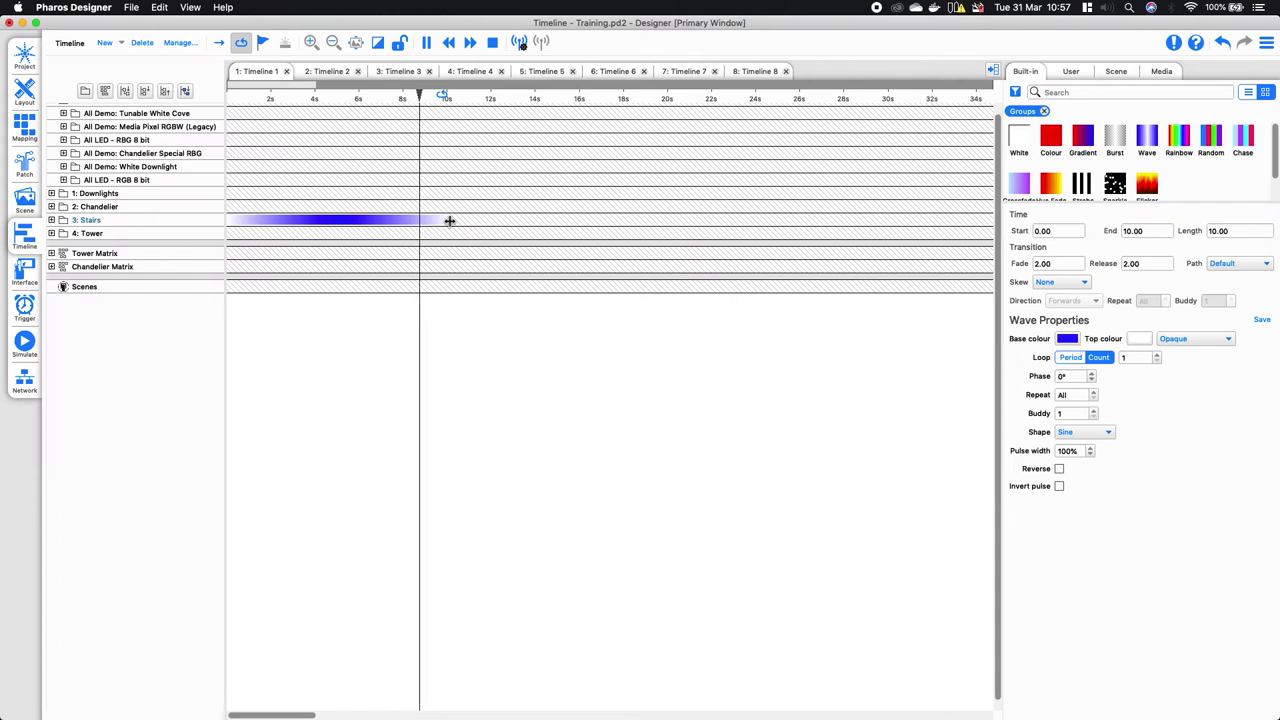
left_click_drag(460, 221, 671, 224)
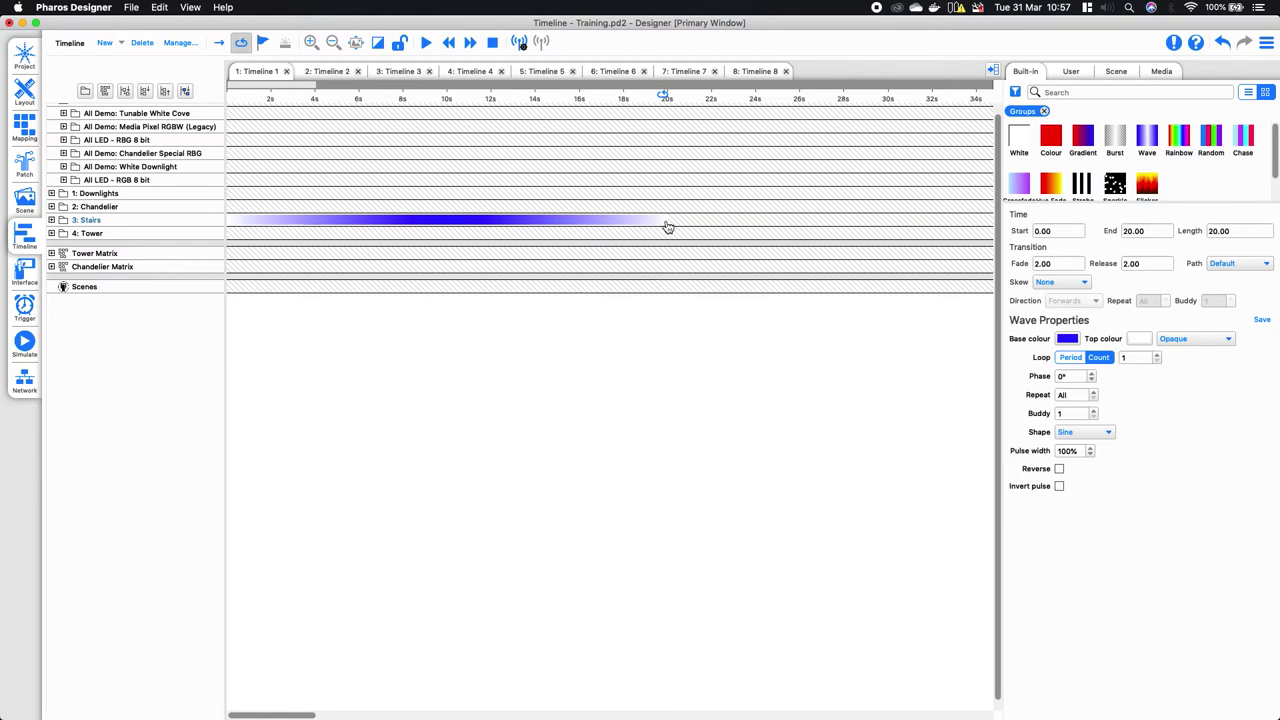
left_click(25, 343)
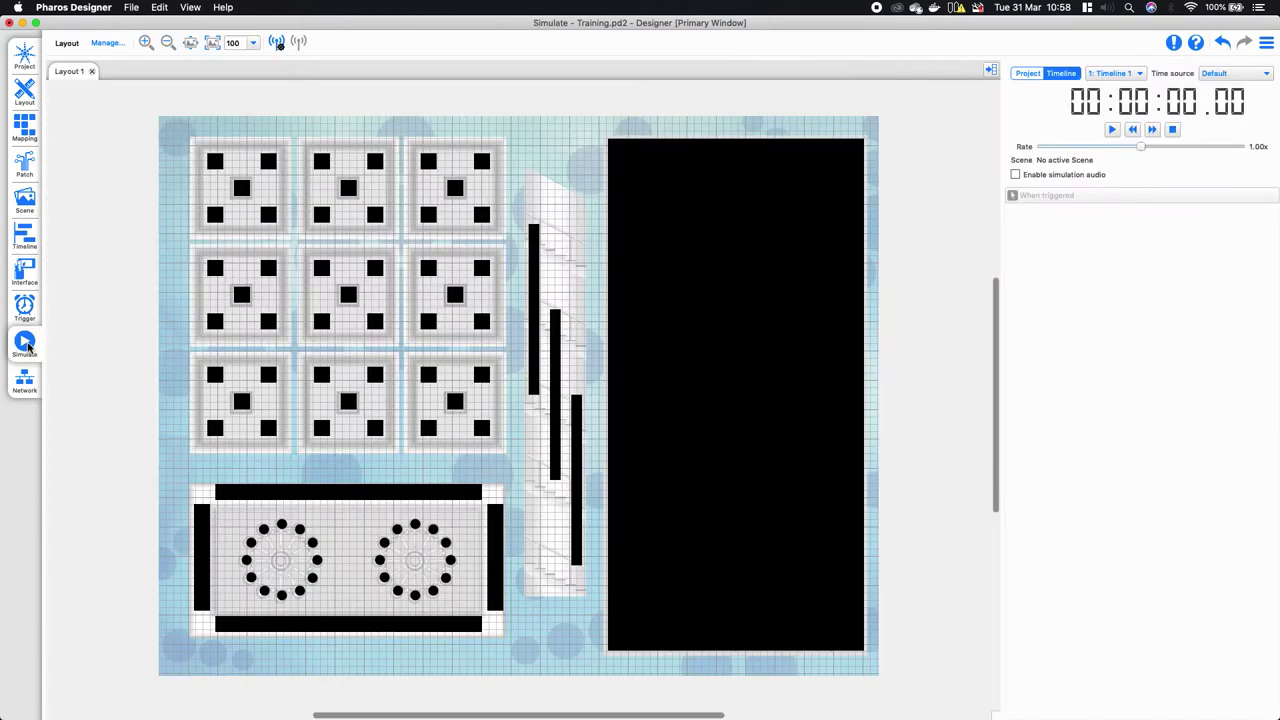
left_click(1112, 131)
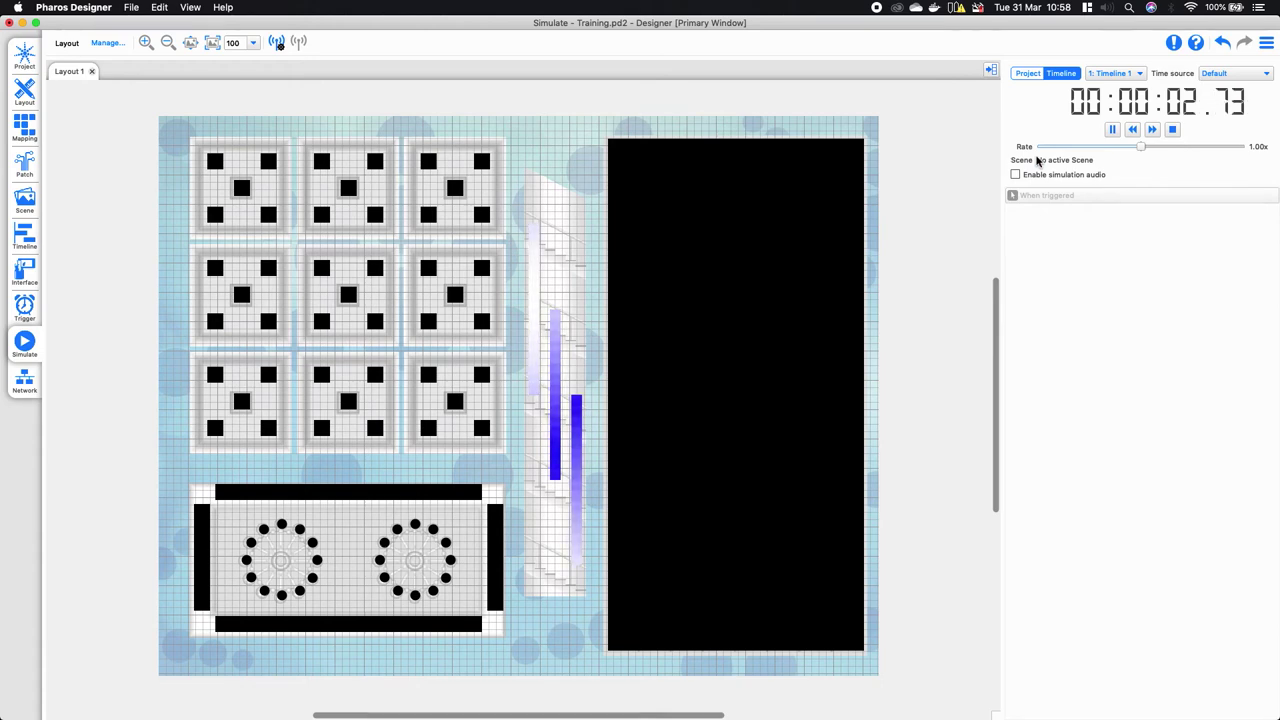
left_click(24, 235)
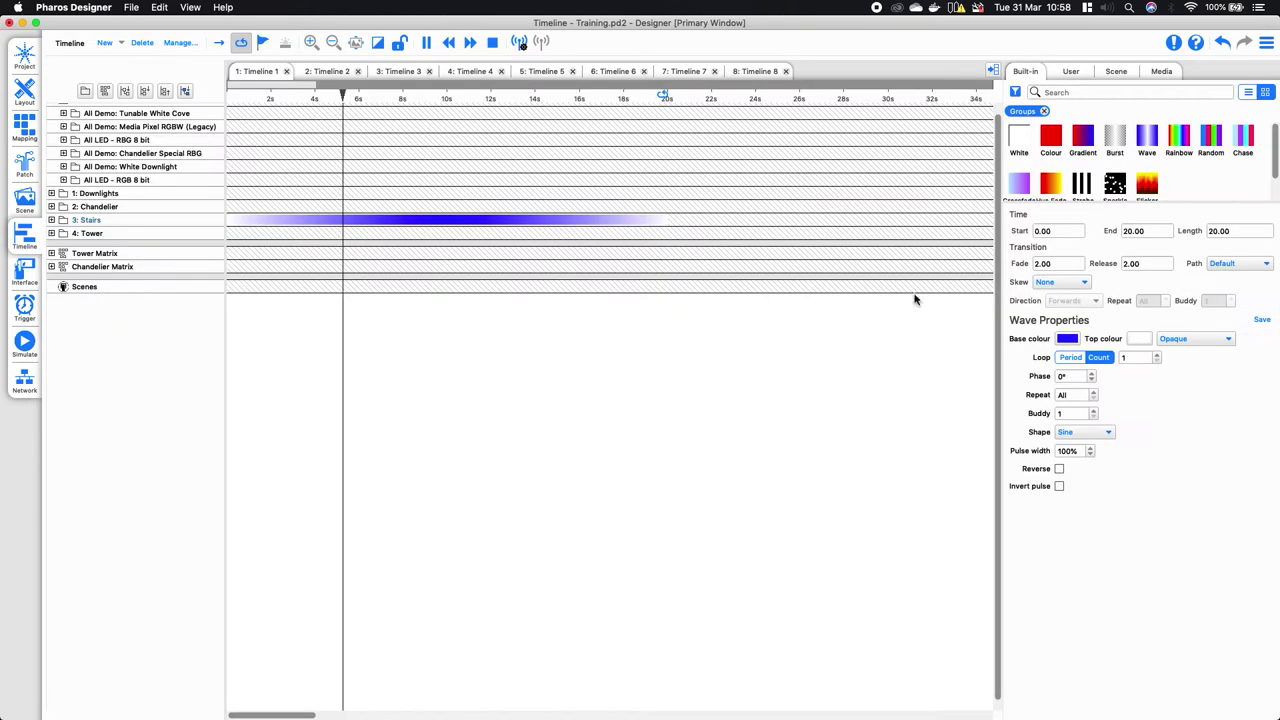
Set the Stairs wave to loop 5 times with a square shape, and preview it
left_click(1158, 356)
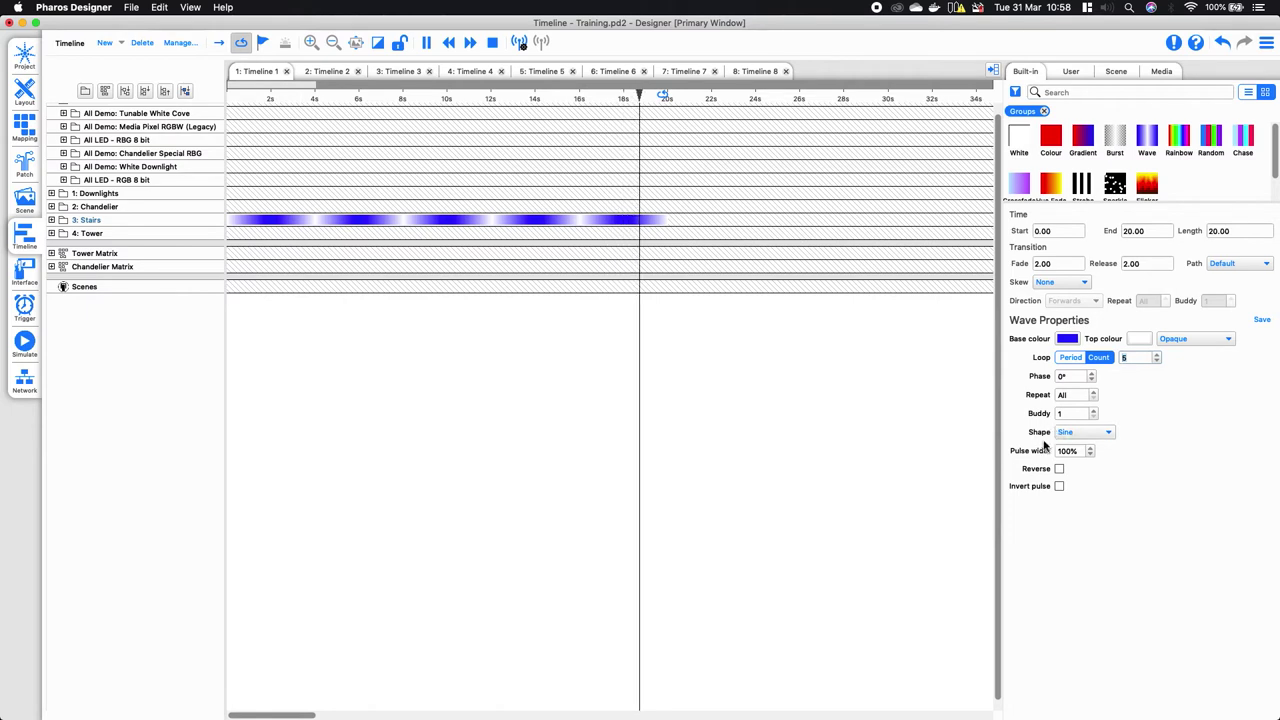
left_click(1100, 432)
left_click(1094, 446)
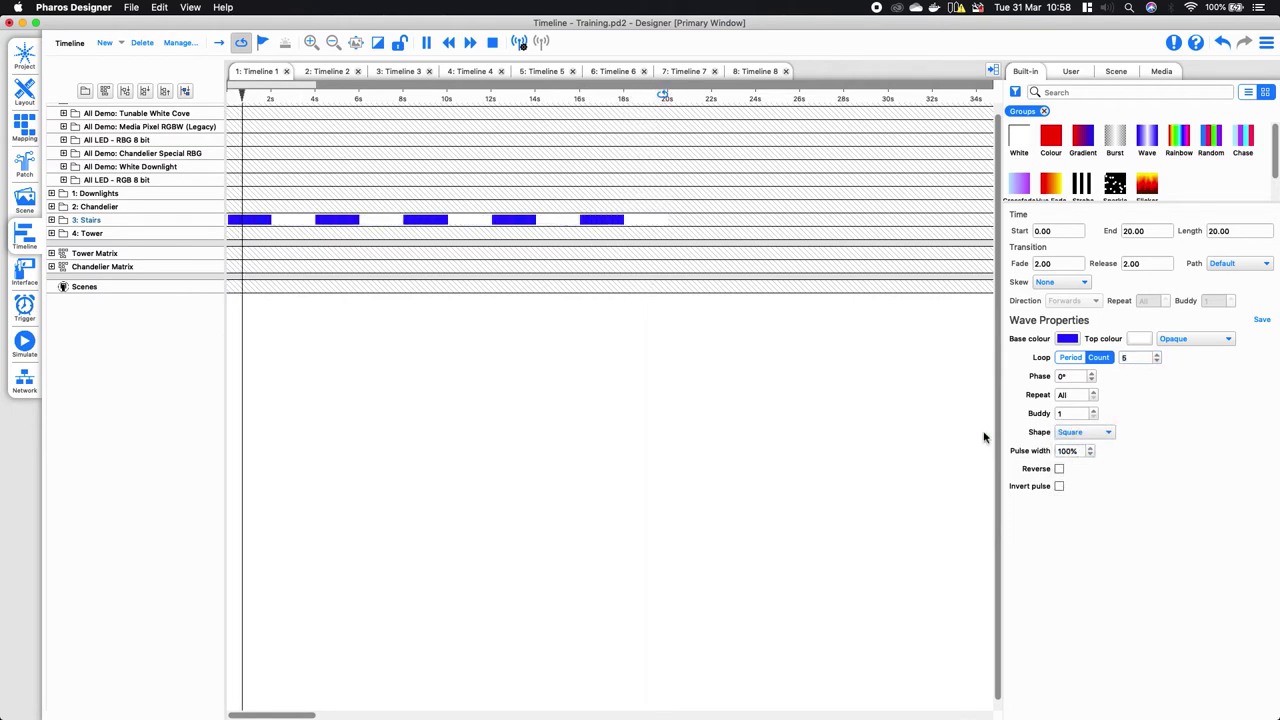
left_click(24, 345)
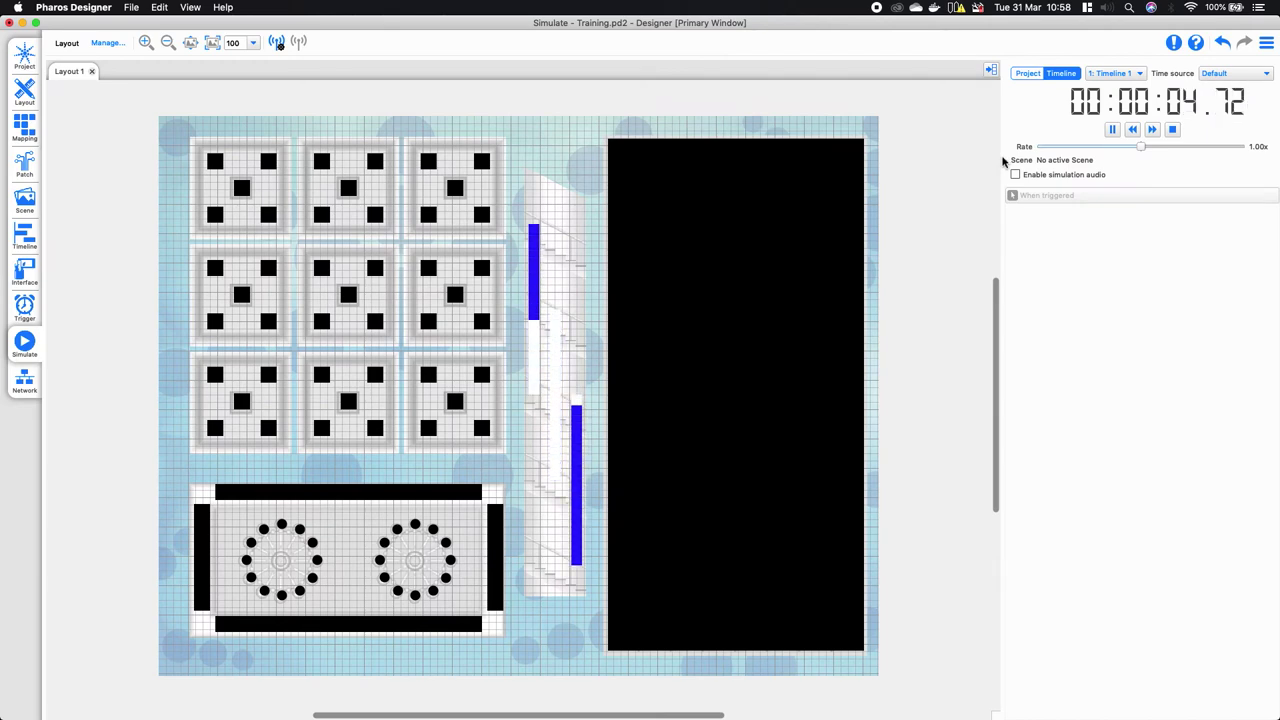
left_click(24, 236)
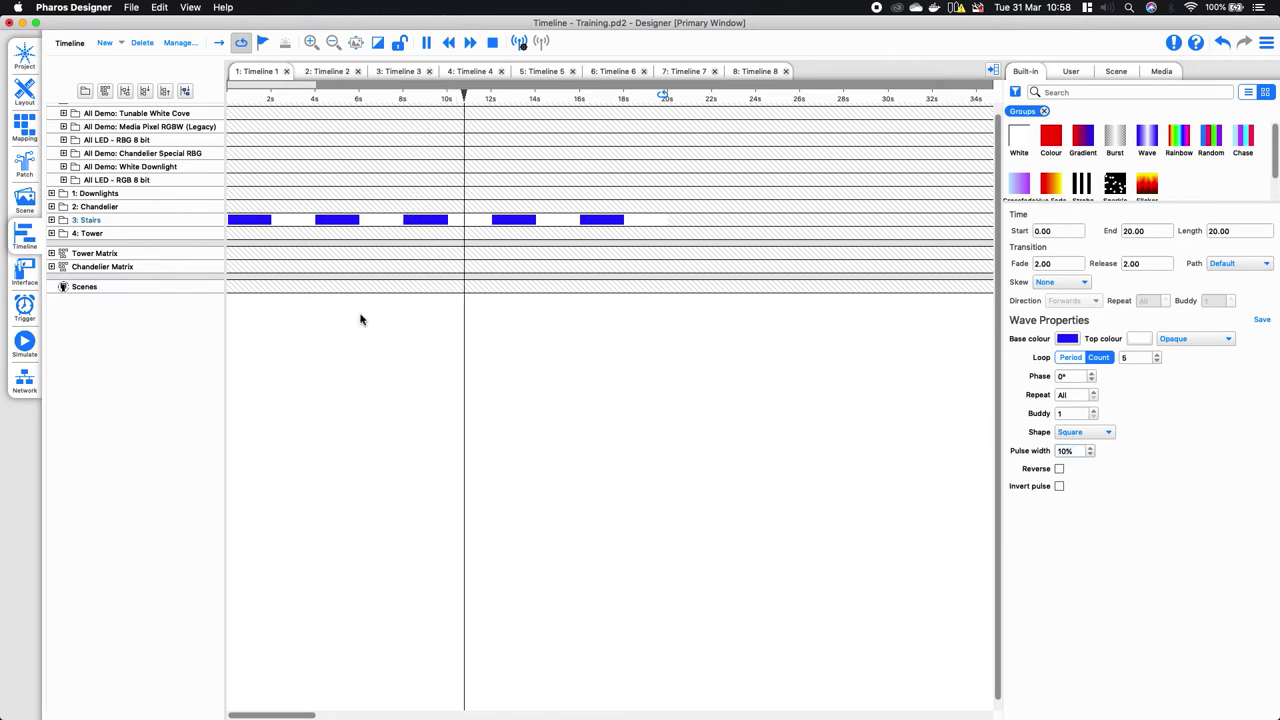
Preview the 10% pulse width, toggle pulse inversion on and off, and check the reversed wave
left_click(28, 345)
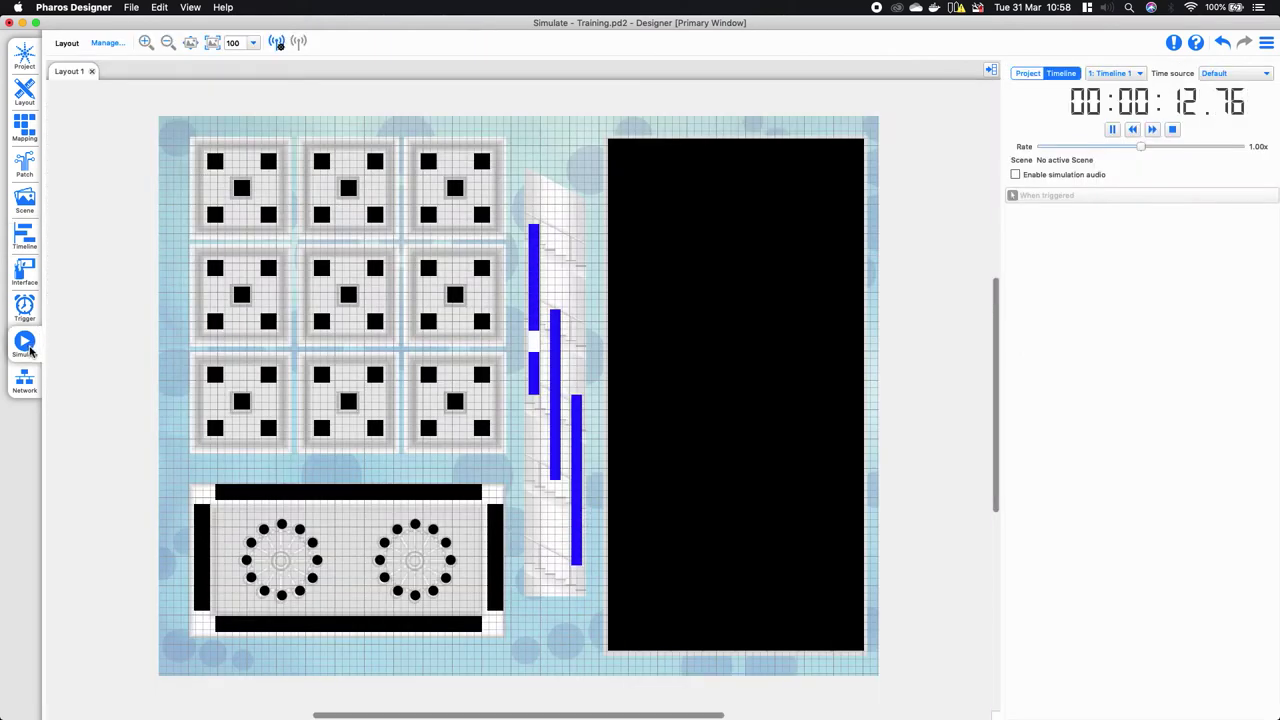
left_click(24, 236)
left_click(1059, 486)
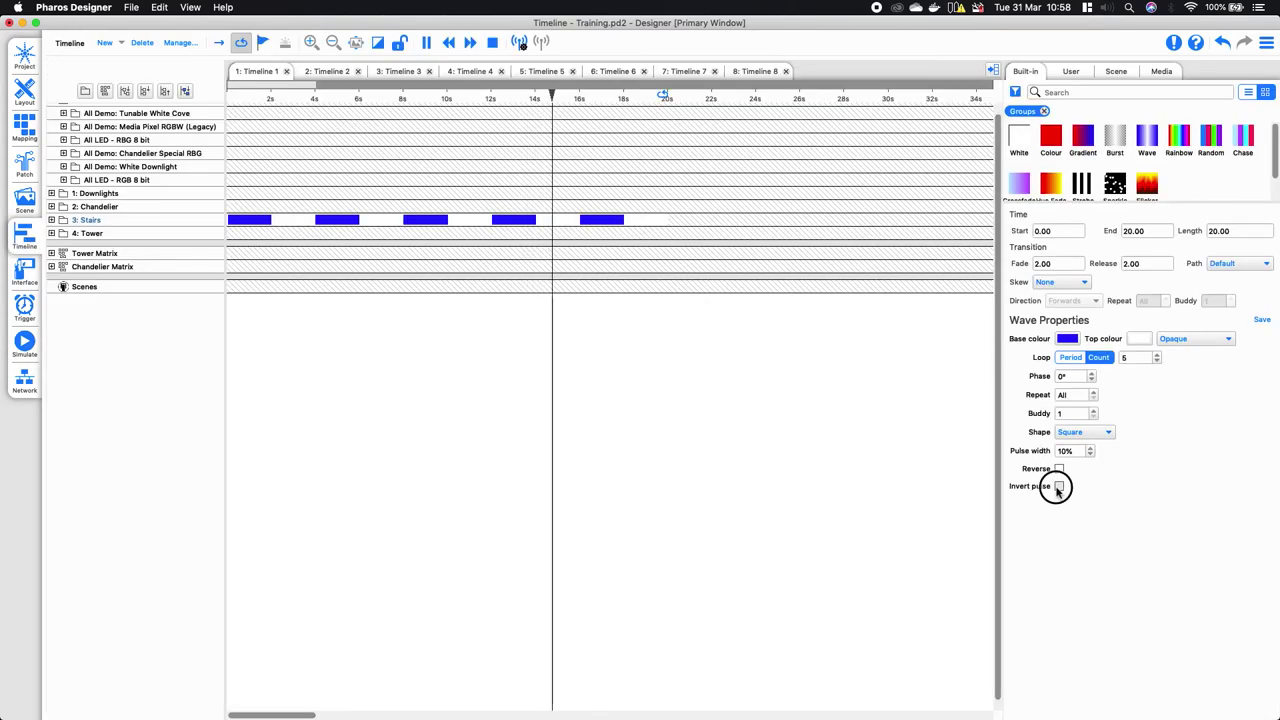
left_click(1059, 486)
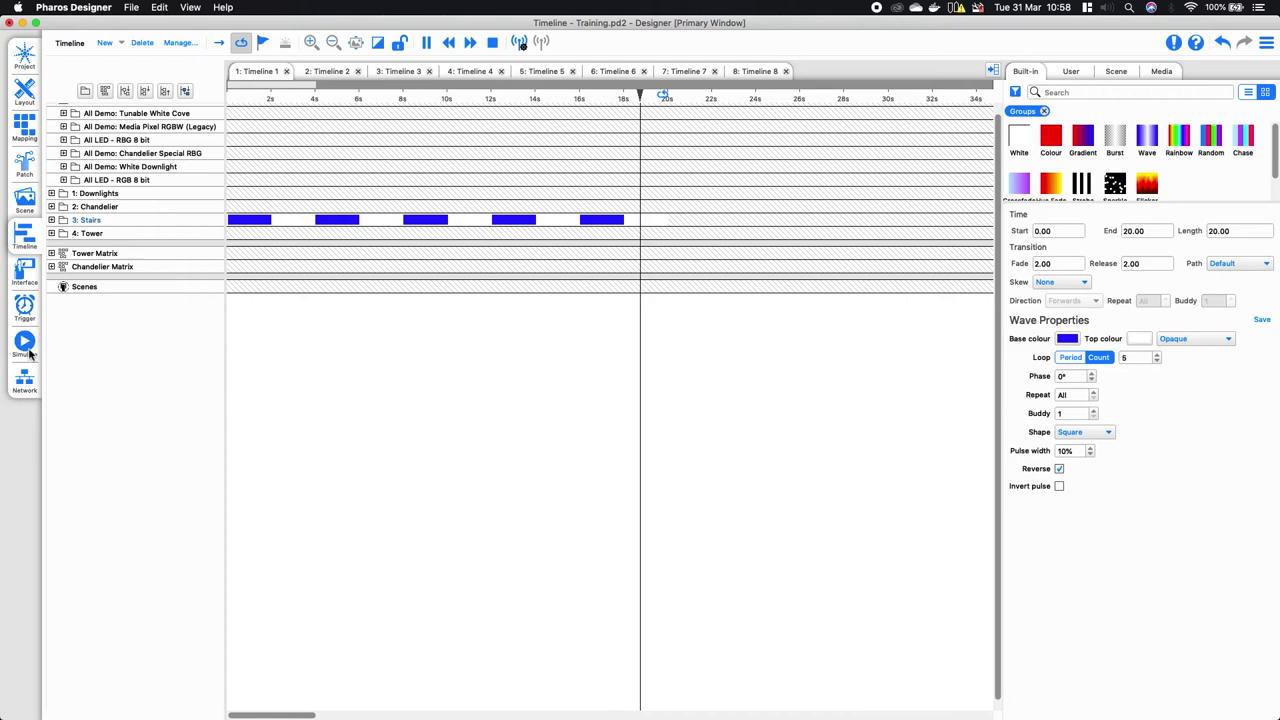
left_click(27, 347)
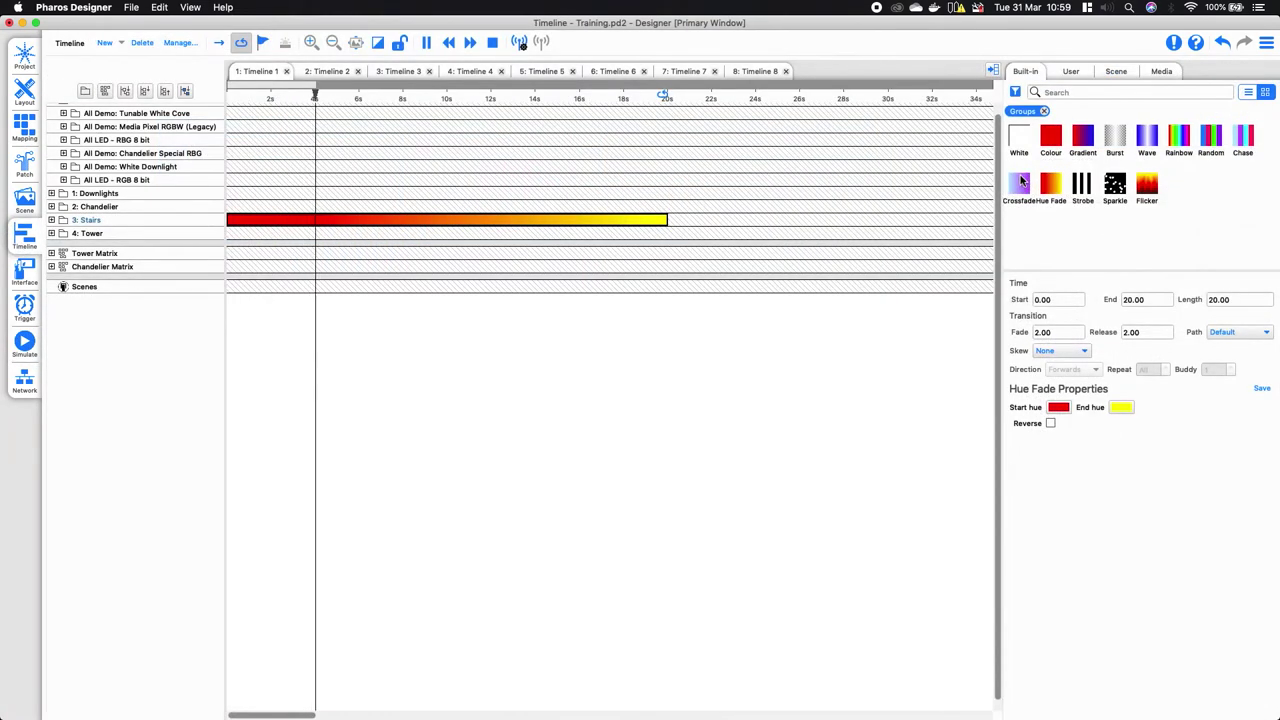
Filter the effects library to Pixel Matrix and remove the Groups filter tag
left_click(1015, 92)
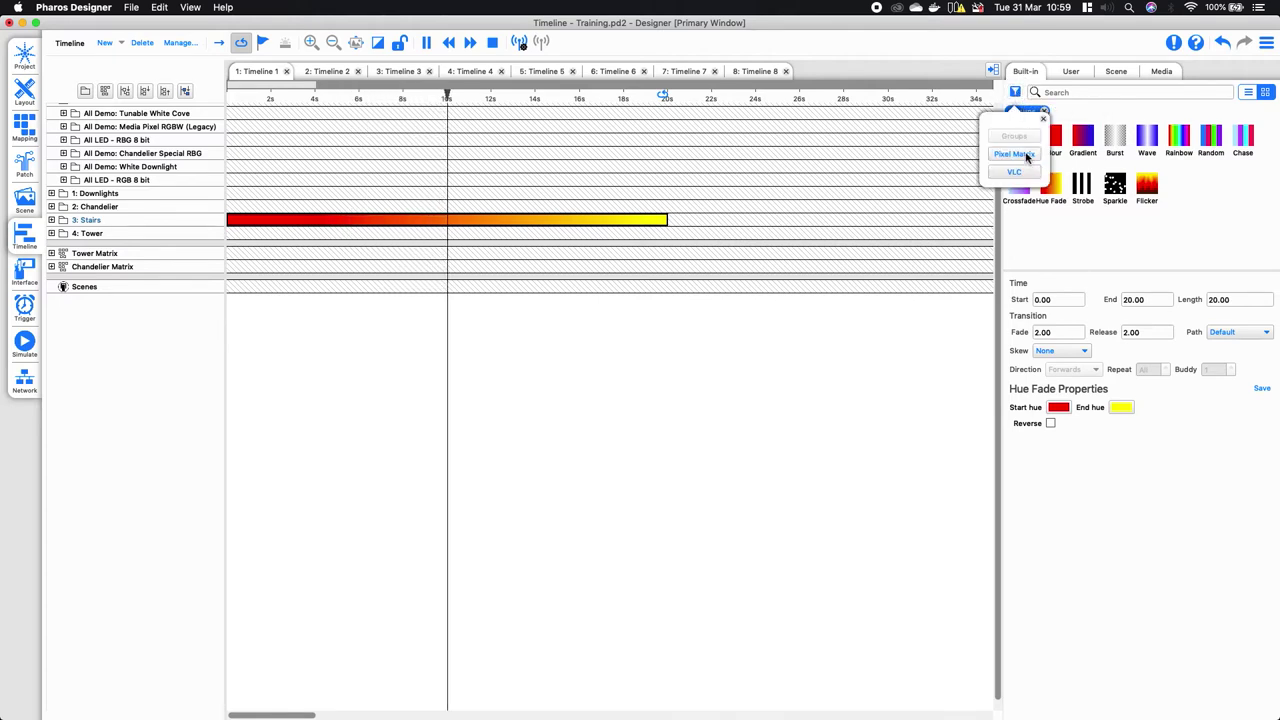
left_click(1015, 154)
left_click(1160, 208)
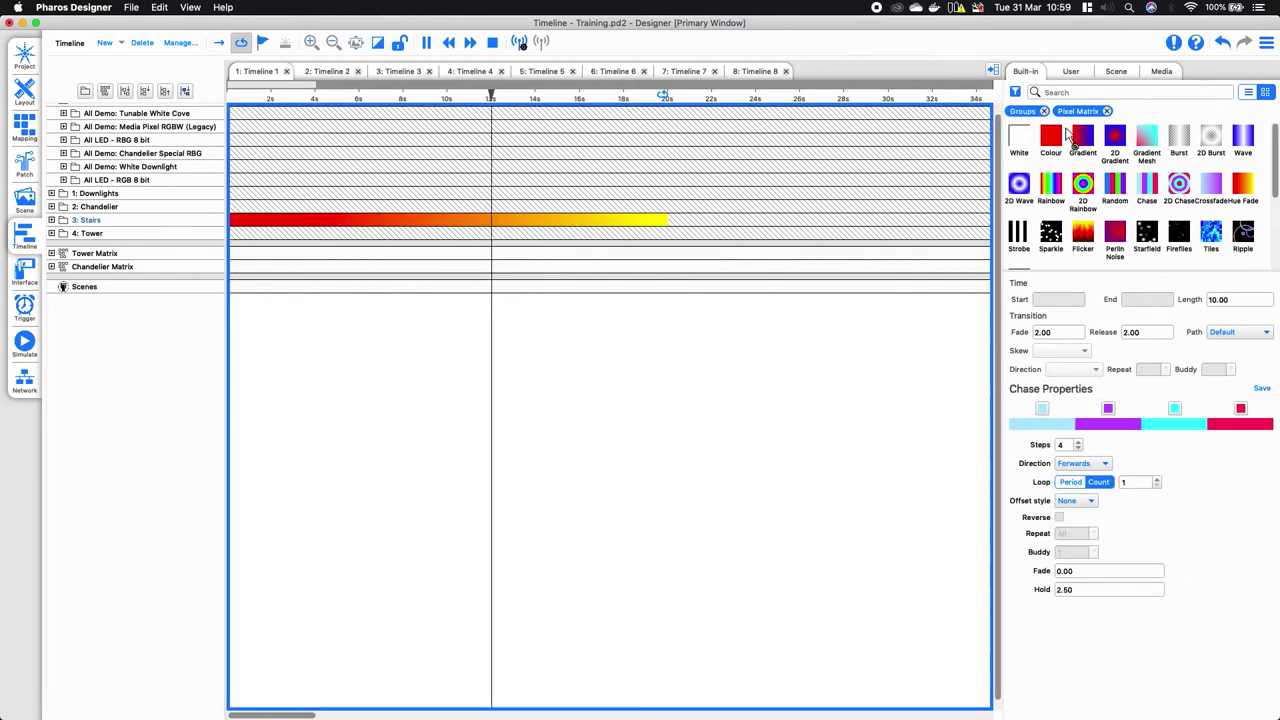
left_click(1045, 118)
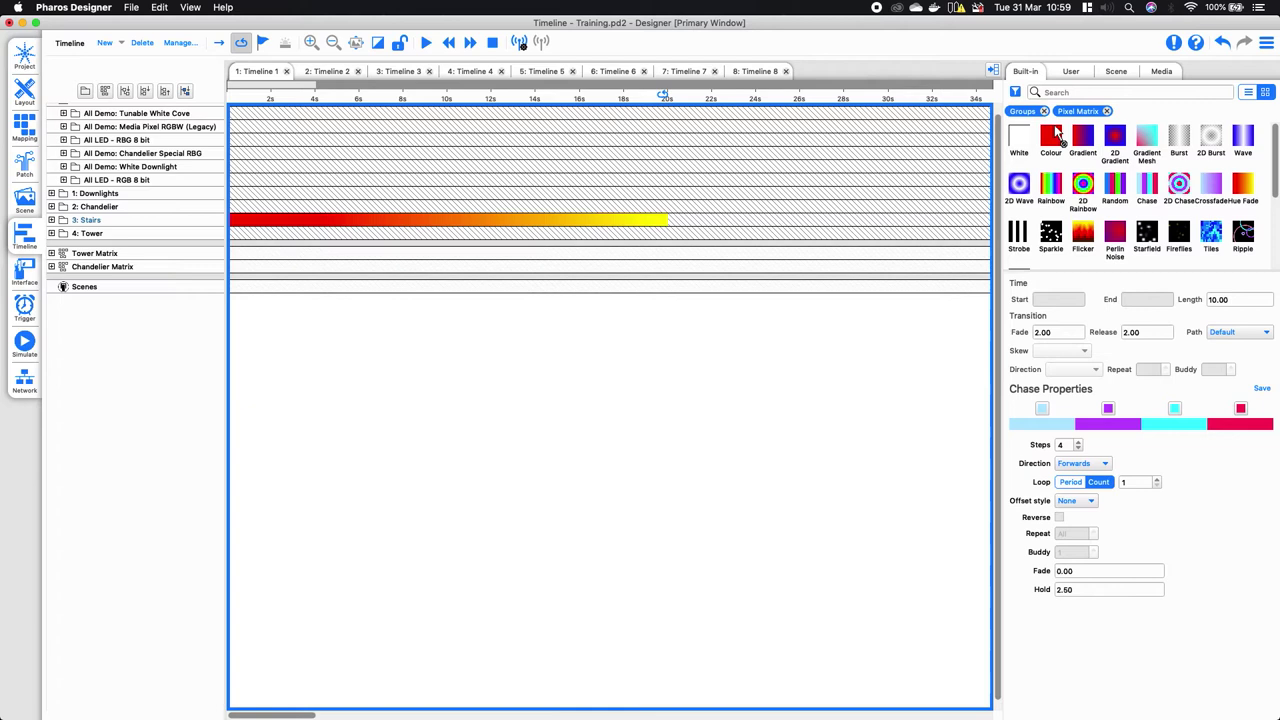
left_click(1045, 112)
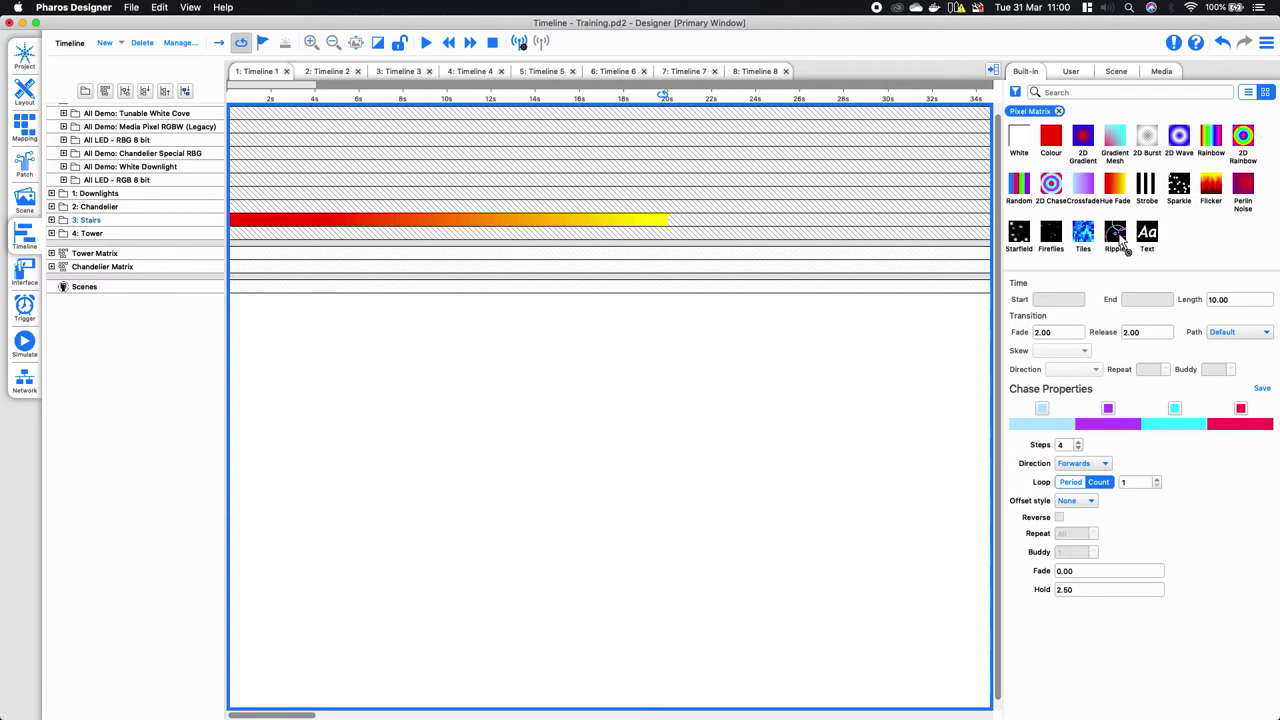
Place a 10-second Ripple at the start of Tower Matrix and delete the Stairs Hue Fade
left_click_drag(1121, 239, 951, 172)
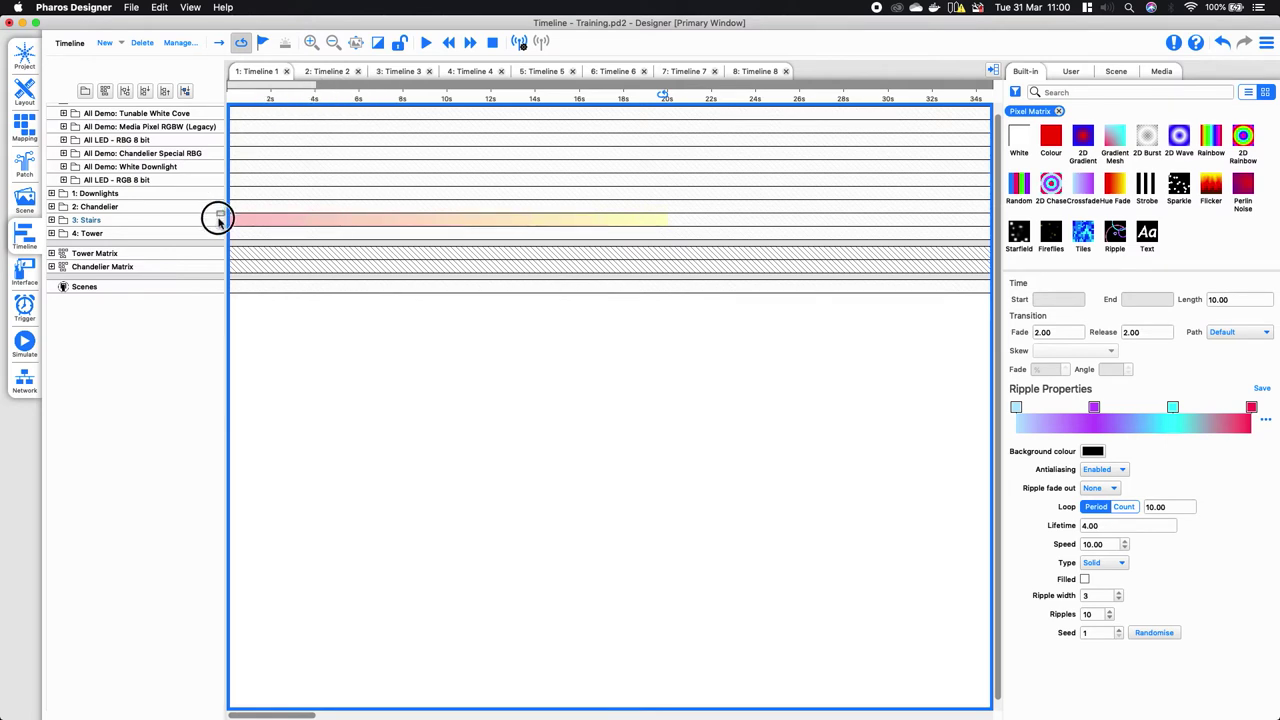
left_click_drag(220, 220, 237, 257)
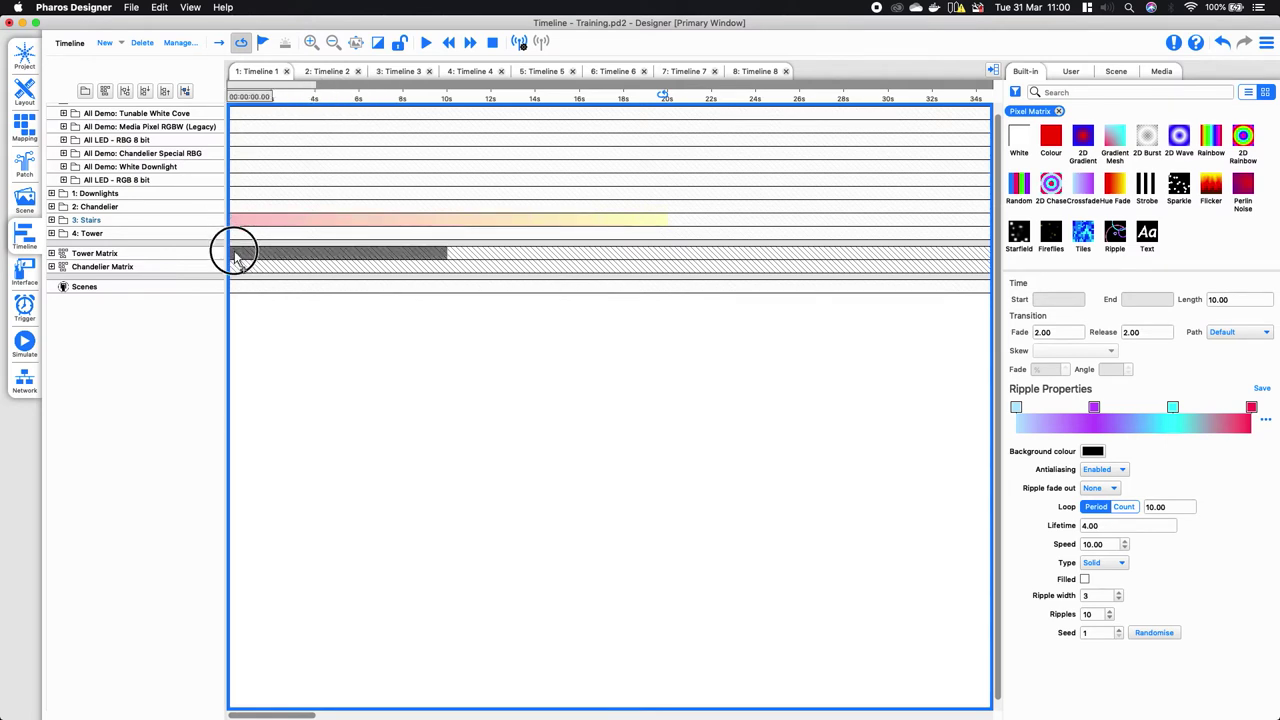
left_click_drag(235, 257, 238, 258)
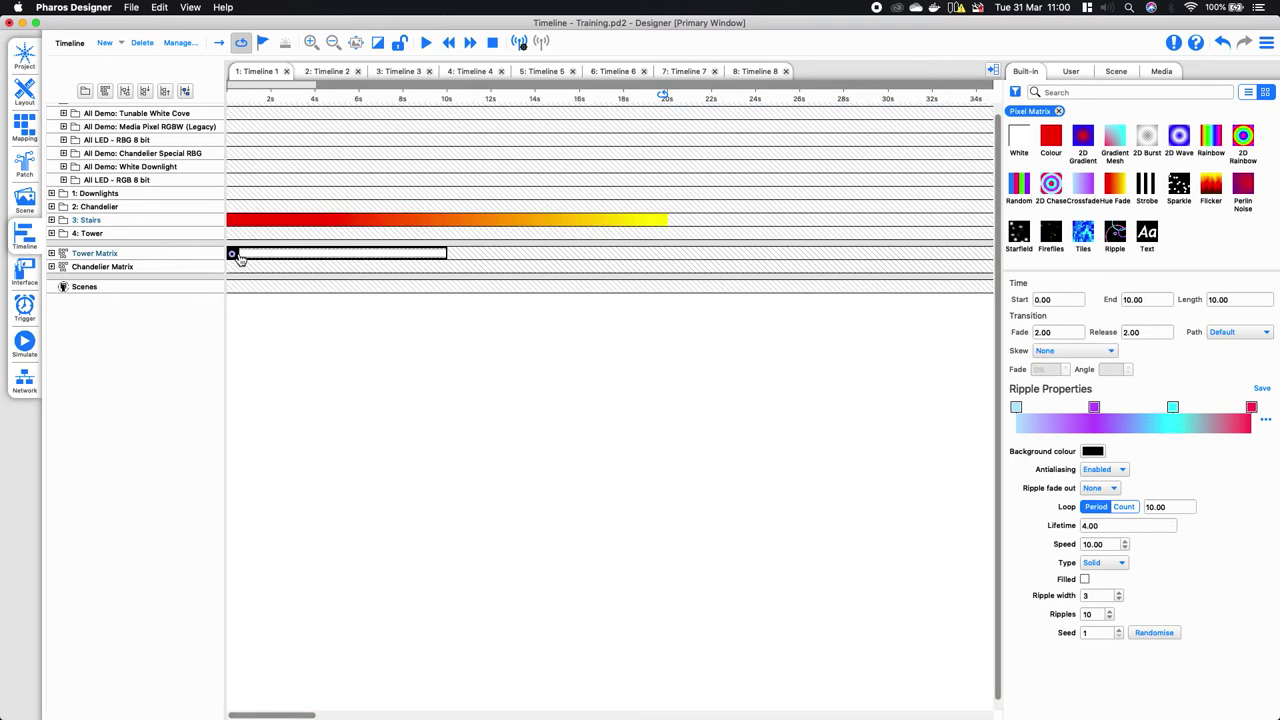
left_click(258, 222)
key("Delete")
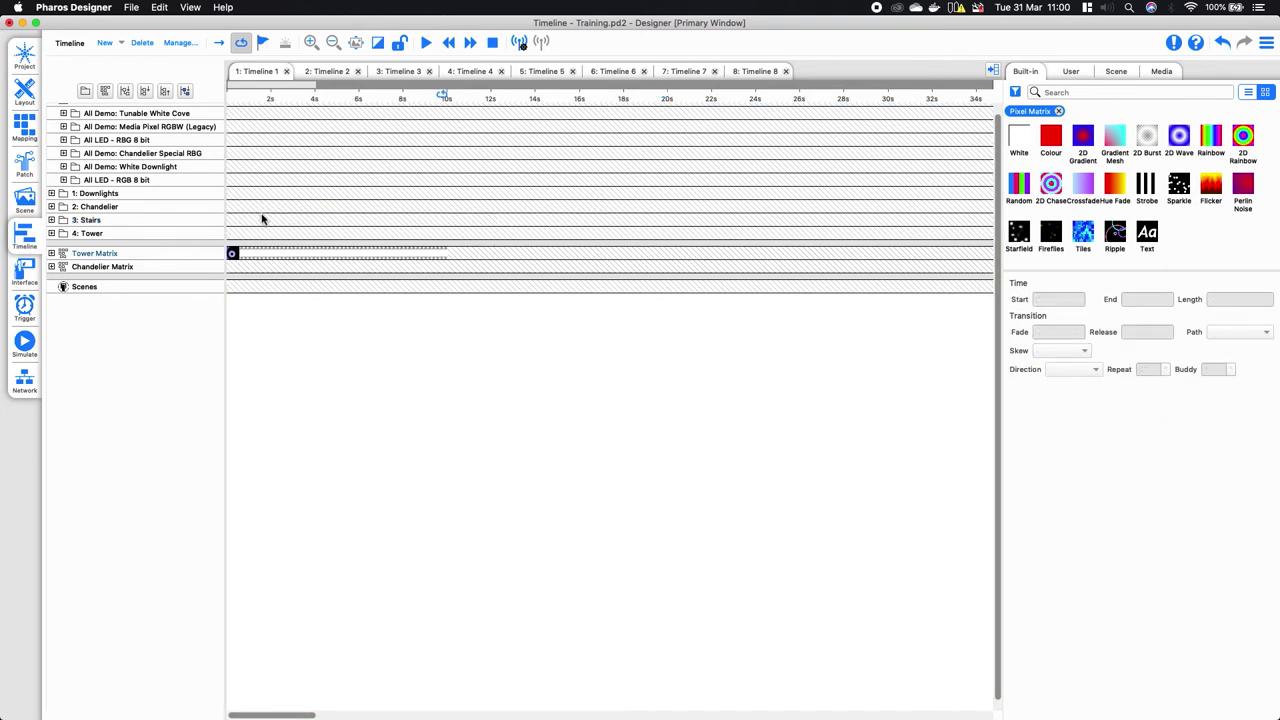
Play the purple Tower Matrix ripples in Simulate, then select the Ripple clip on the timeline
left_click(24, 343)
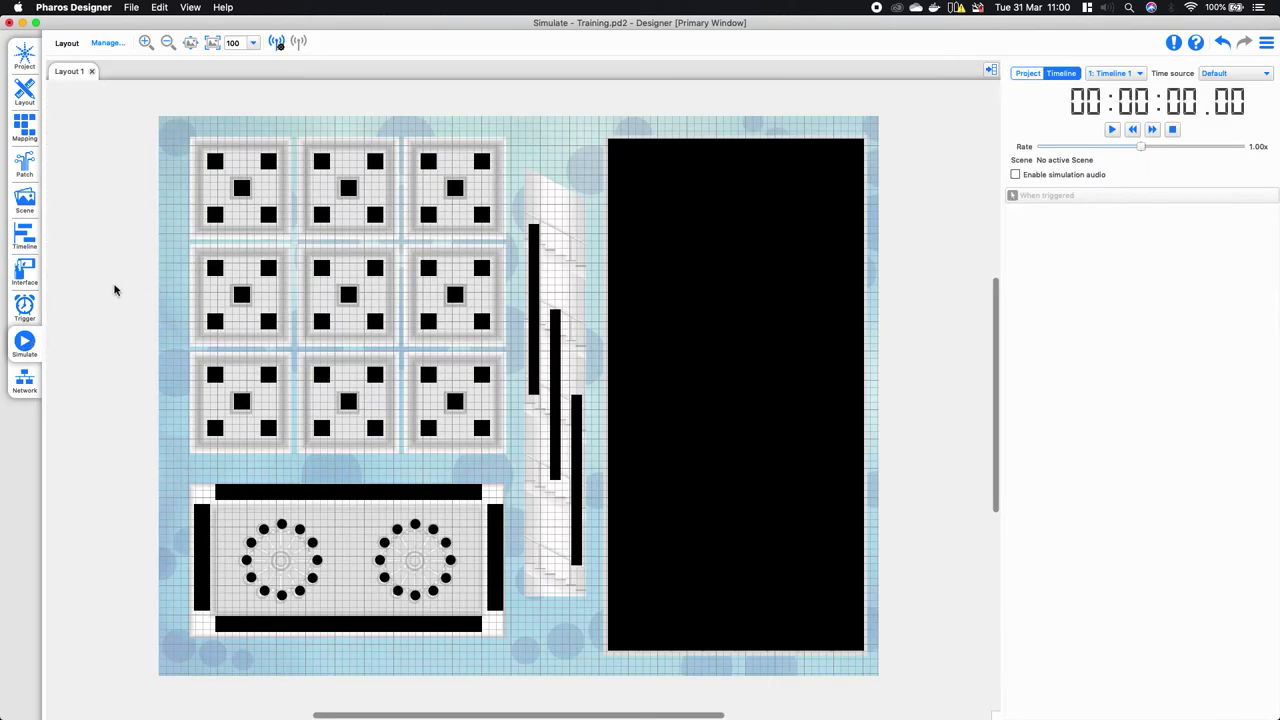
left_click(1113, 130)
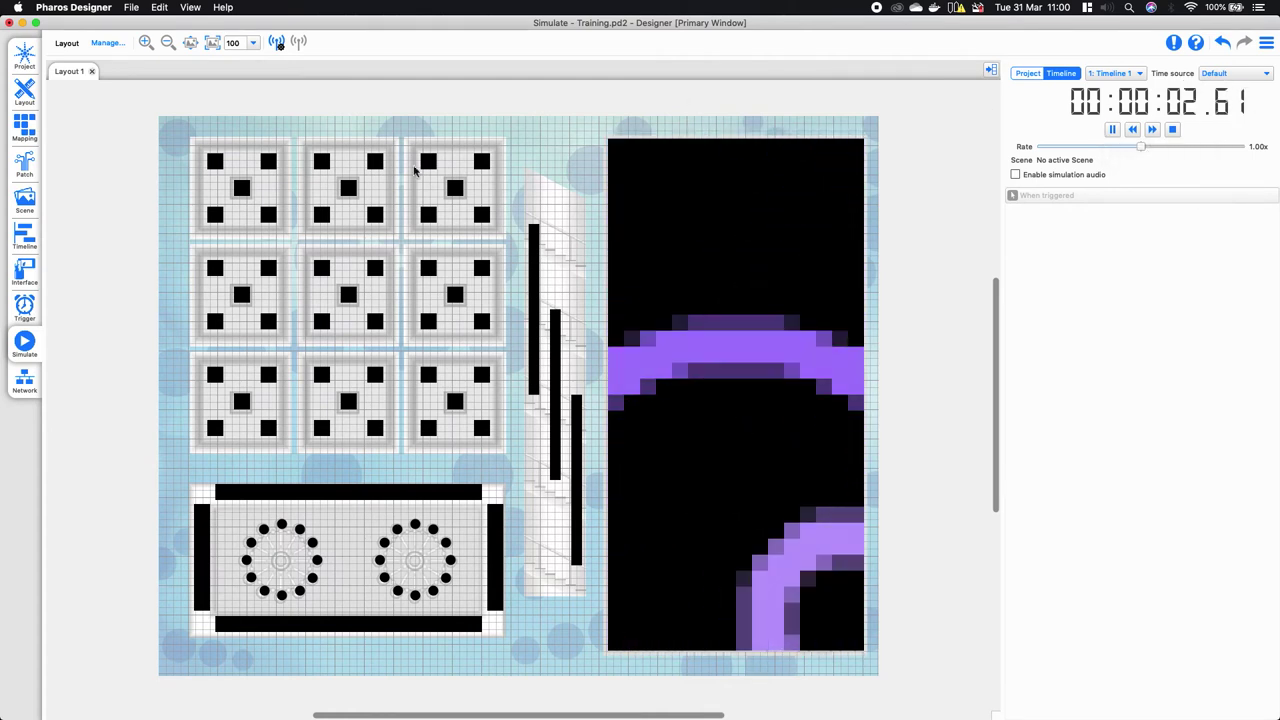
left_click(25, 235)
left_click(334, 253)
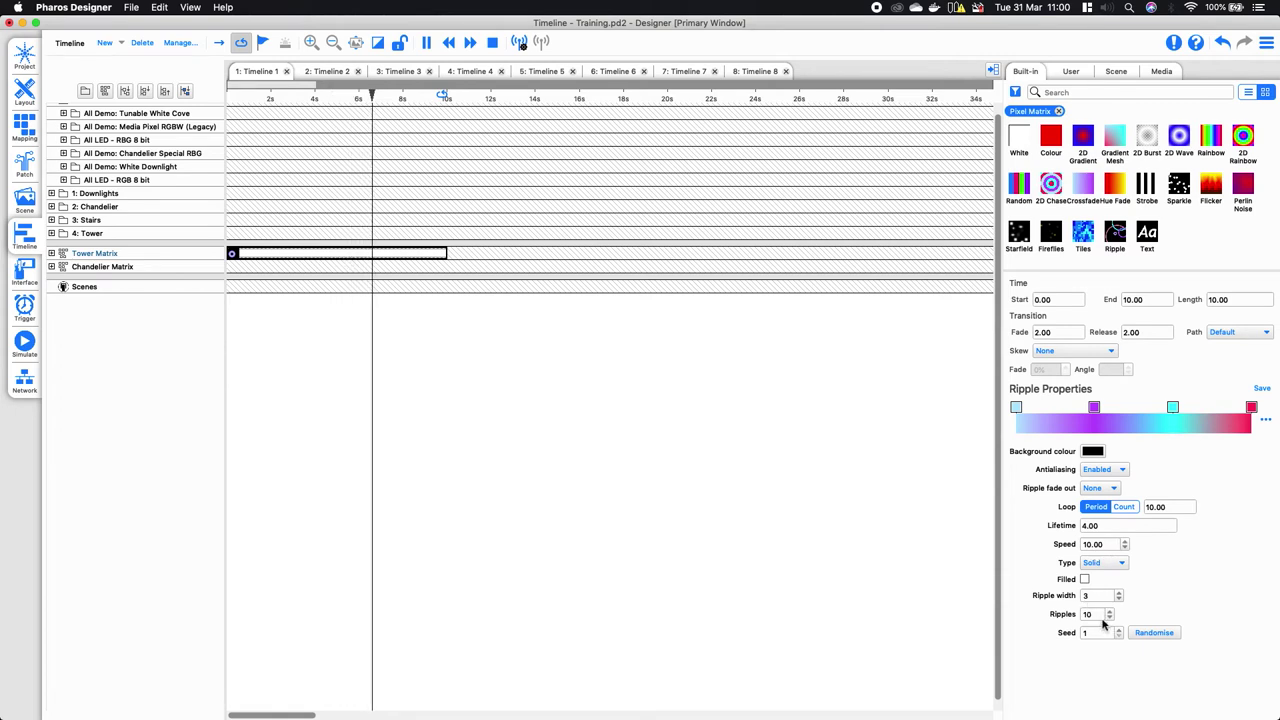
Replace the Tower Matrix Ripple with a Tiles effect and randomise its seed twice to 9067
left_click_drag(1083, 235, 259, 265)
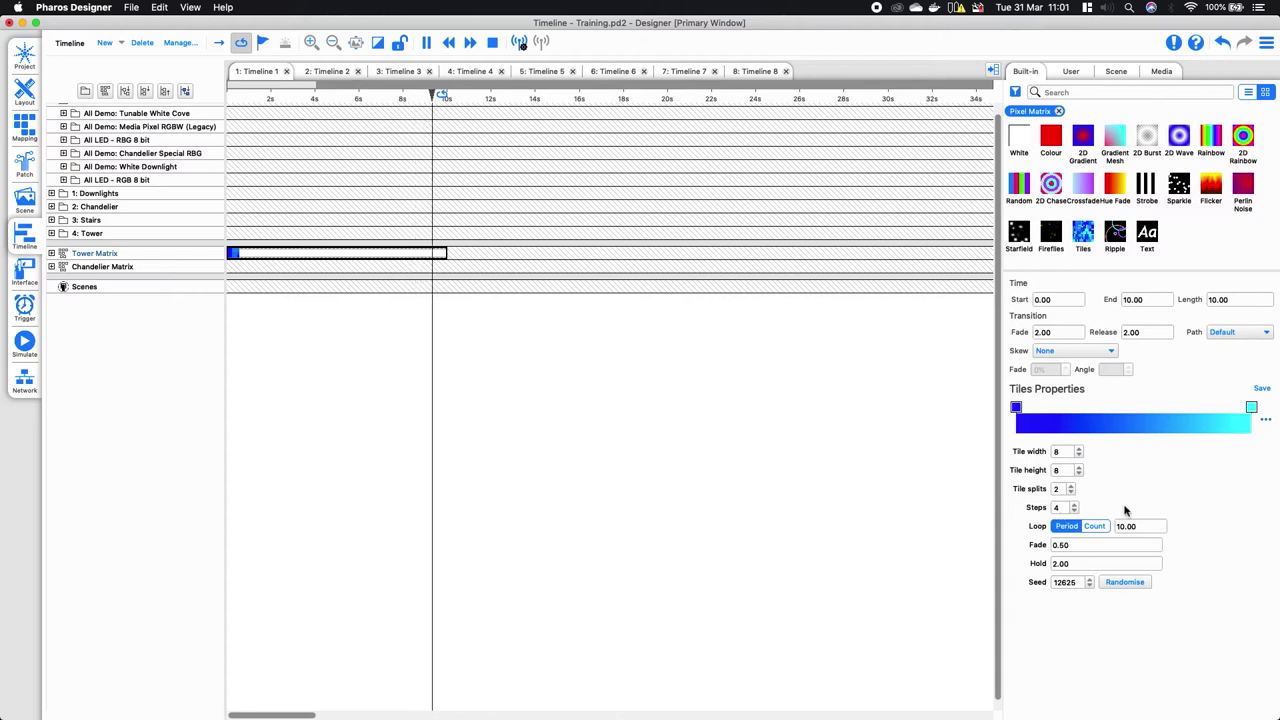
left_click(1124, 583)
left_click(1122, 583)
left_click(1134, 525)
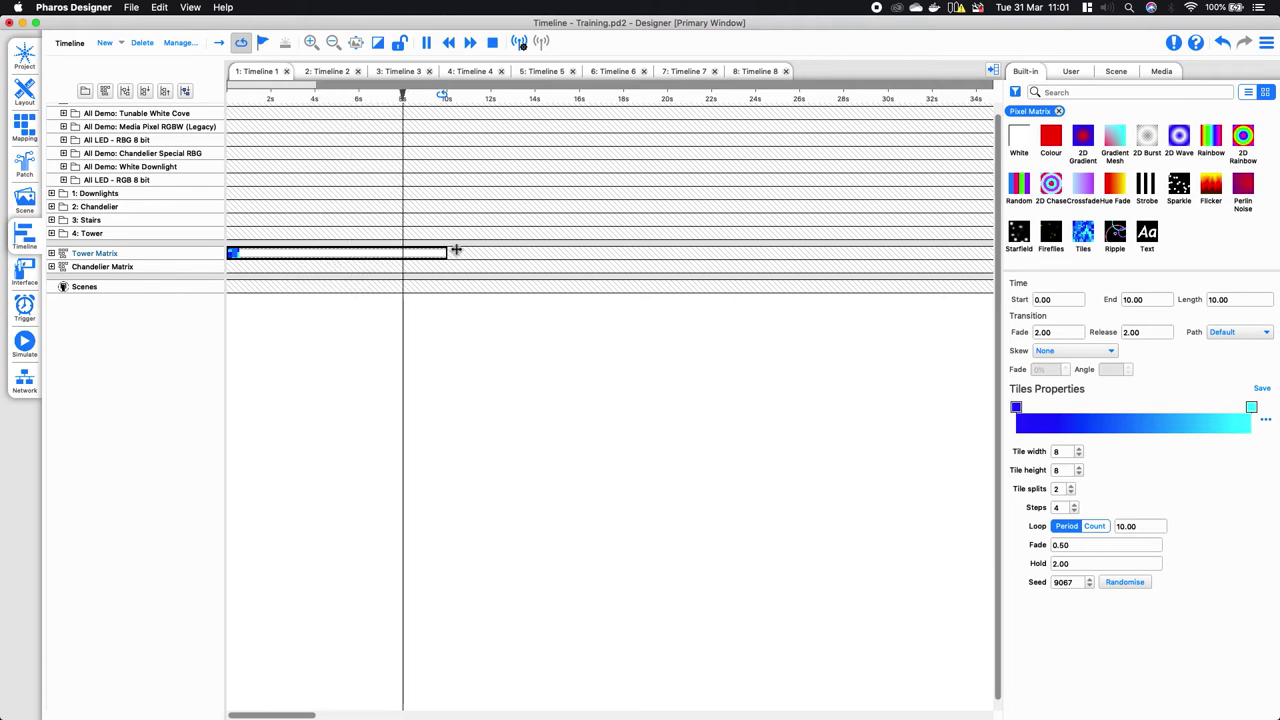
Save the Tiles settings as a user preset, then show the Media library's four clips
left_click(1262, 389)
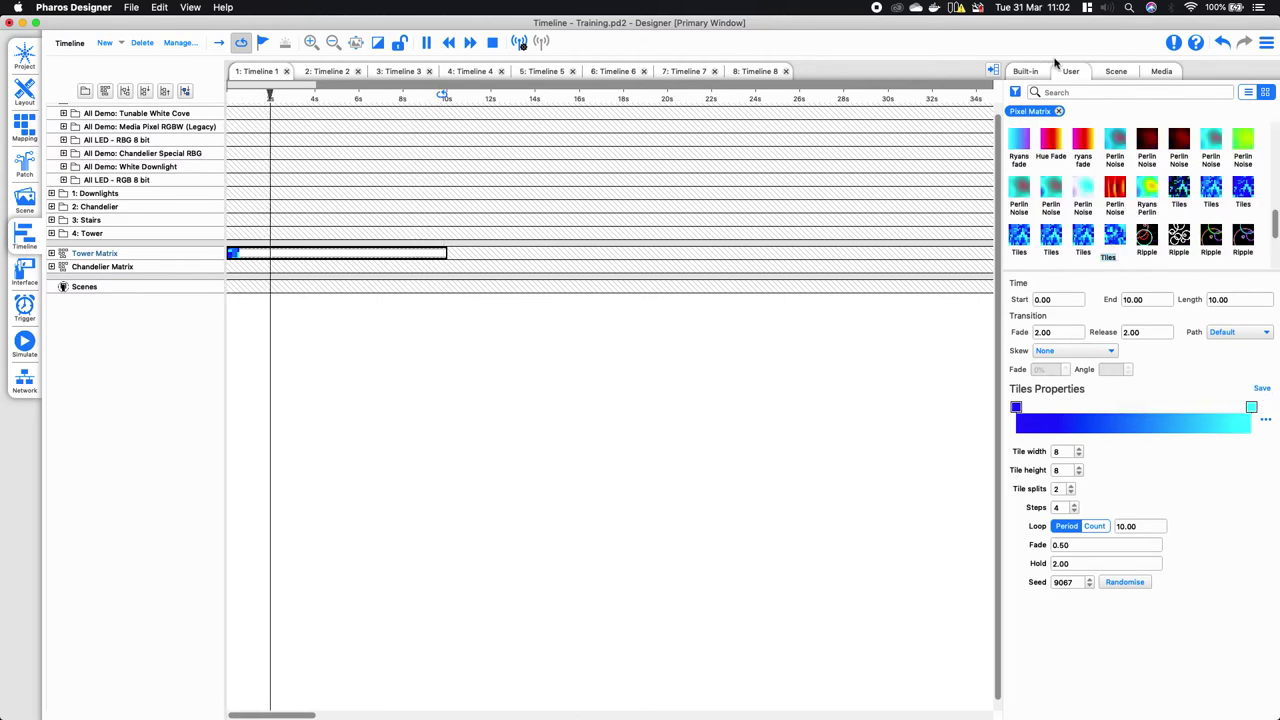
scroll(1096, 200, "down", 1)
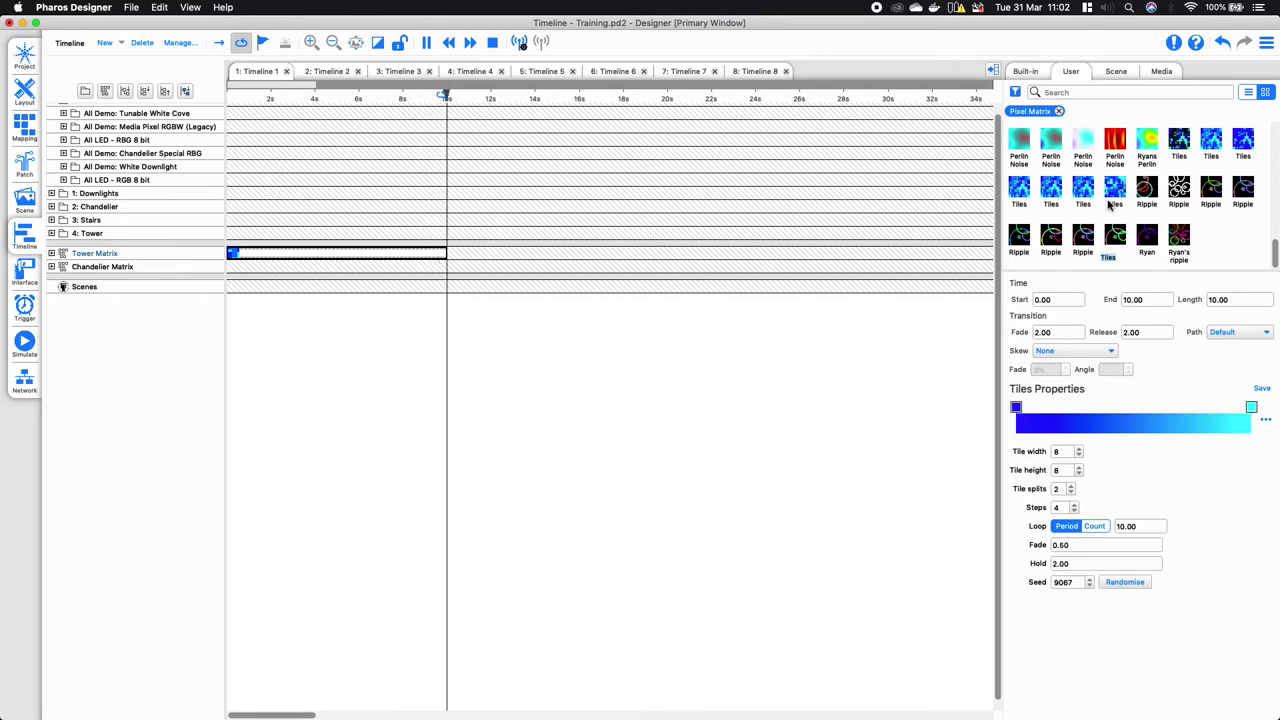
scroll(1108, 200, "up", 2)
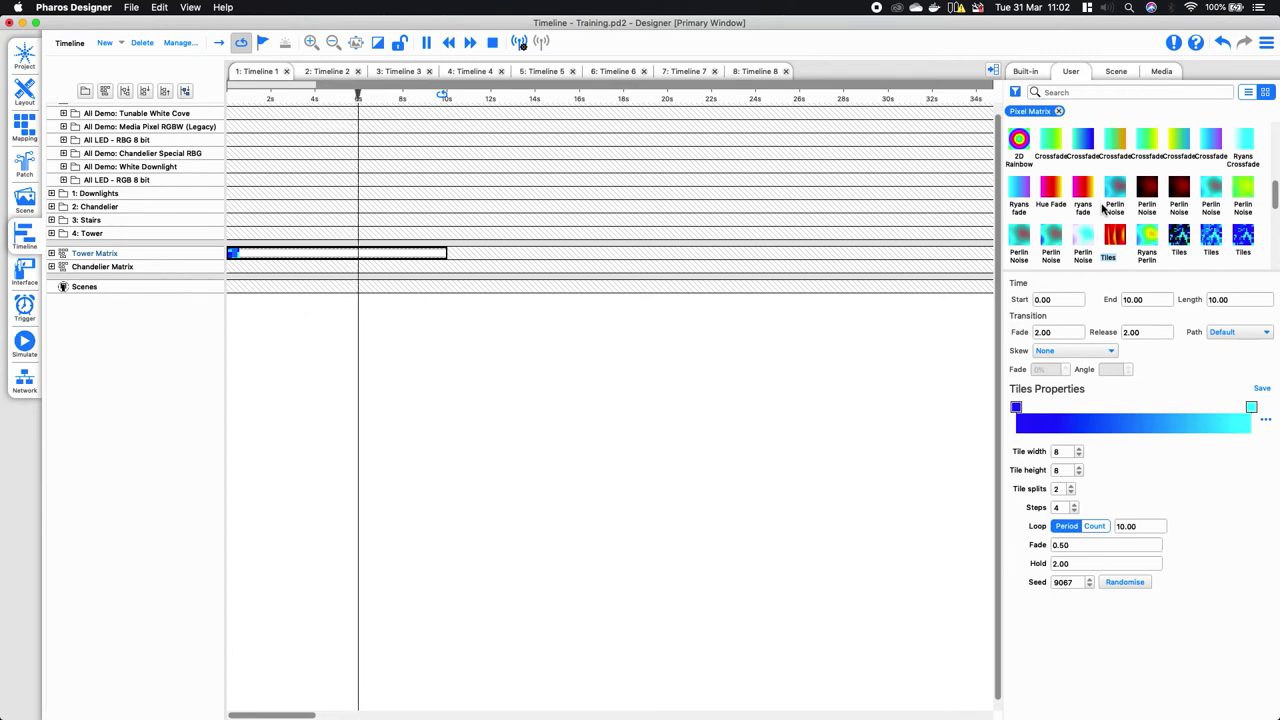
left_click(1161, 72)
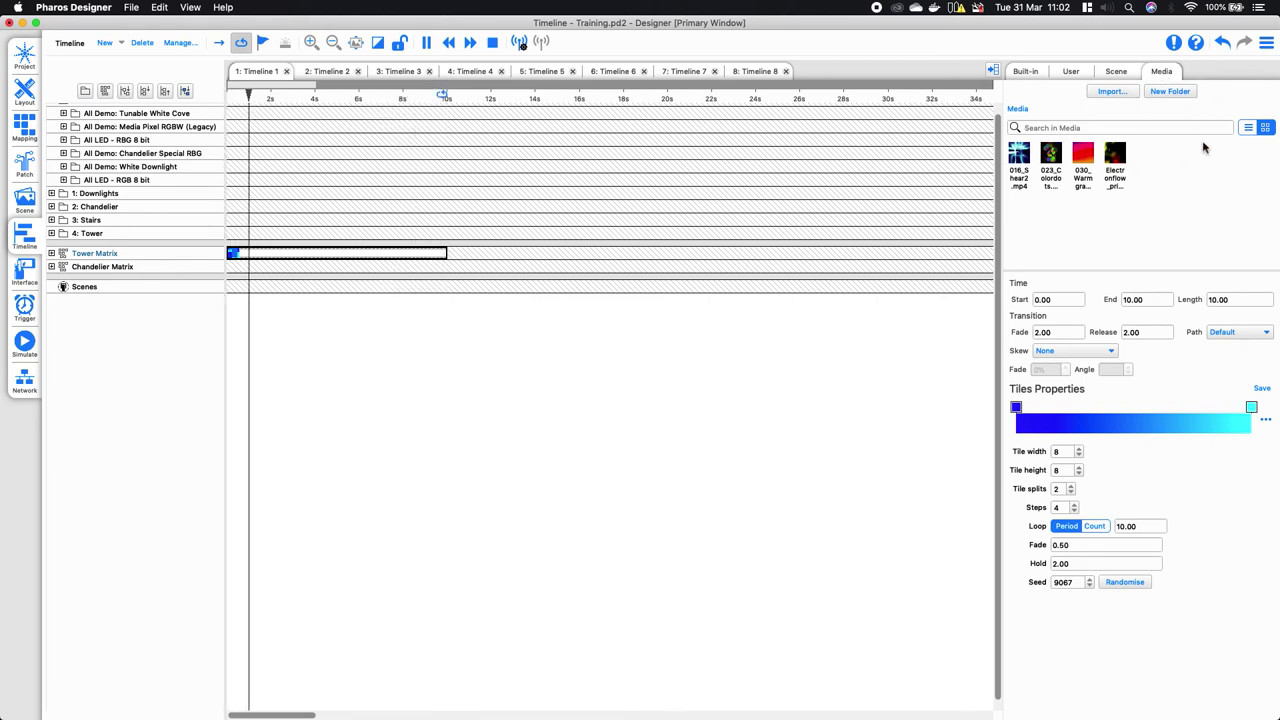
Cancel a media import, then drag 030_Warmgrad.mp4 onto the Tower Matrix row
left_click(1121, 100)
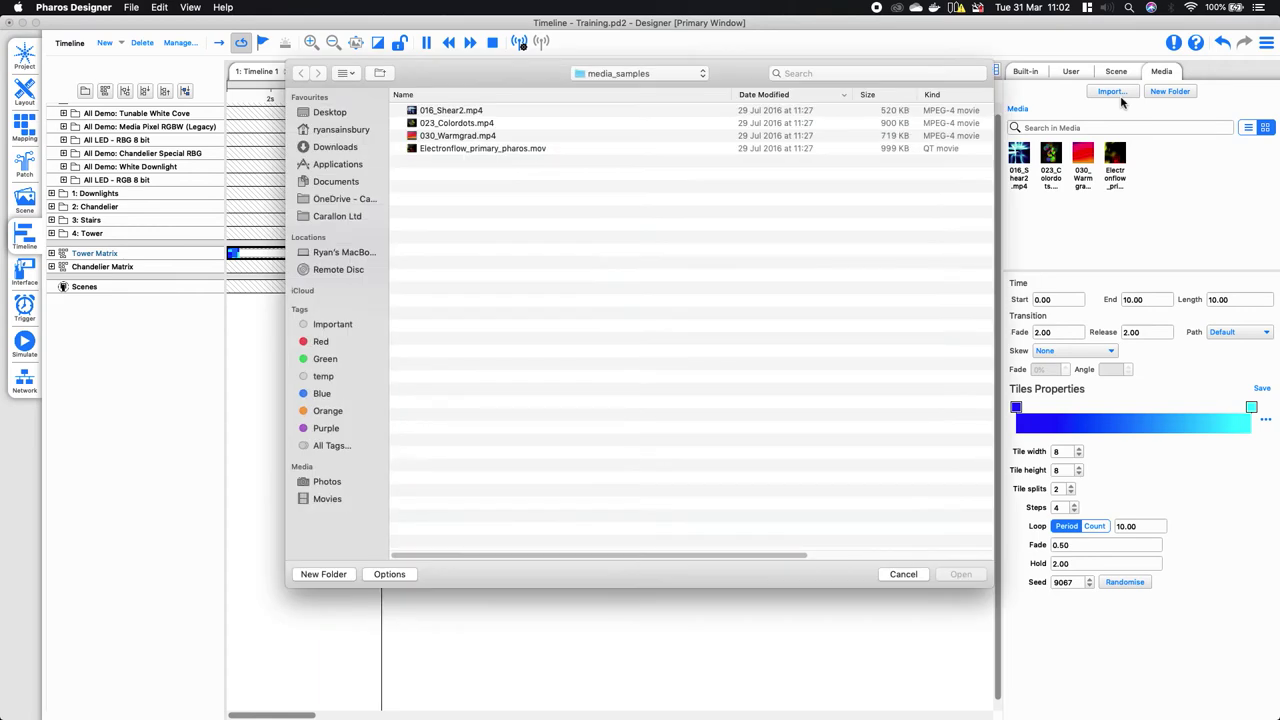
left_click(903, 574)
left_click_drag(1083, 152, 237, 257)
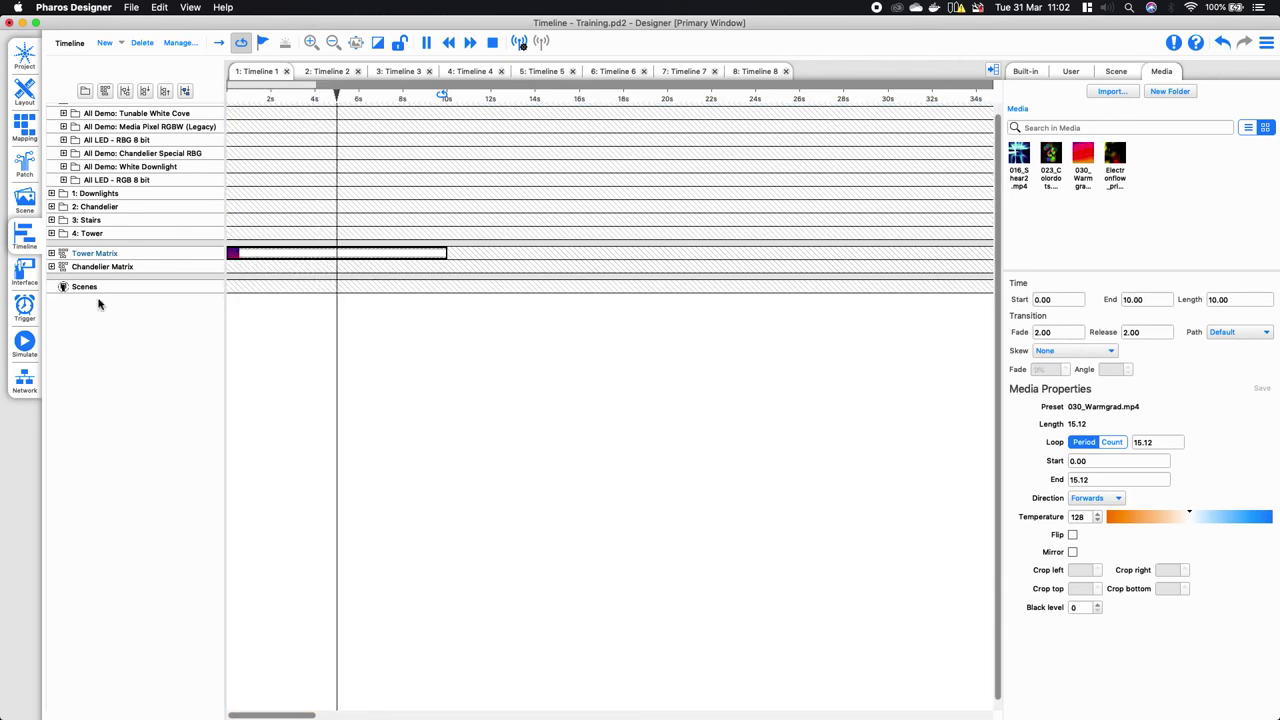
left_click(24, 342)
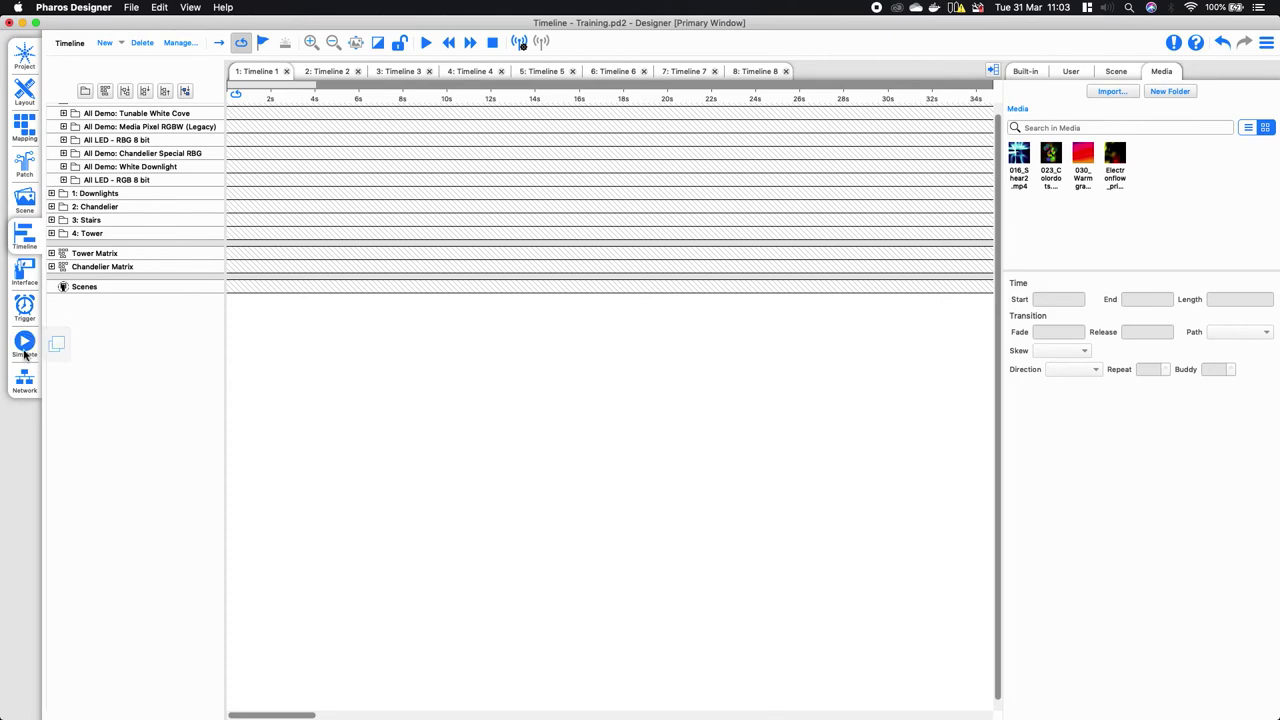
Simulate Timeline 2 on the layout
left_click(24, 344)
left_click(1136, 76)
left_click(1112, 86)
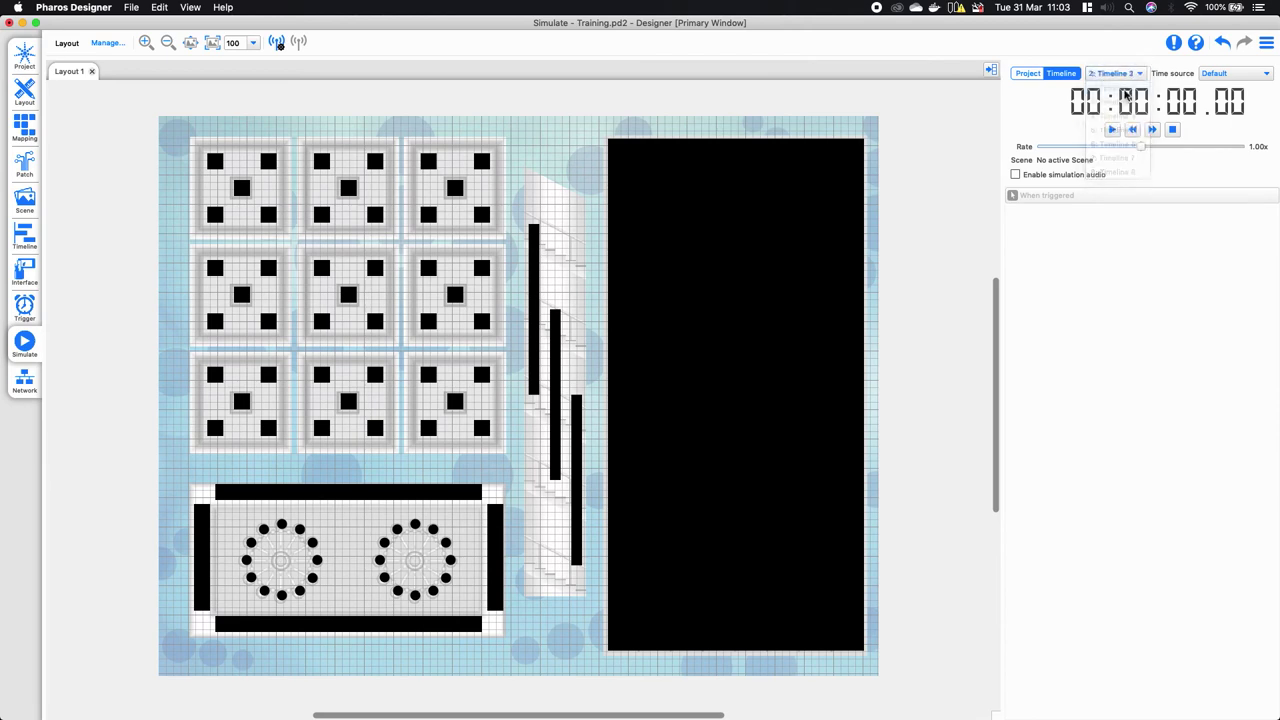
left_click(1112, 130)
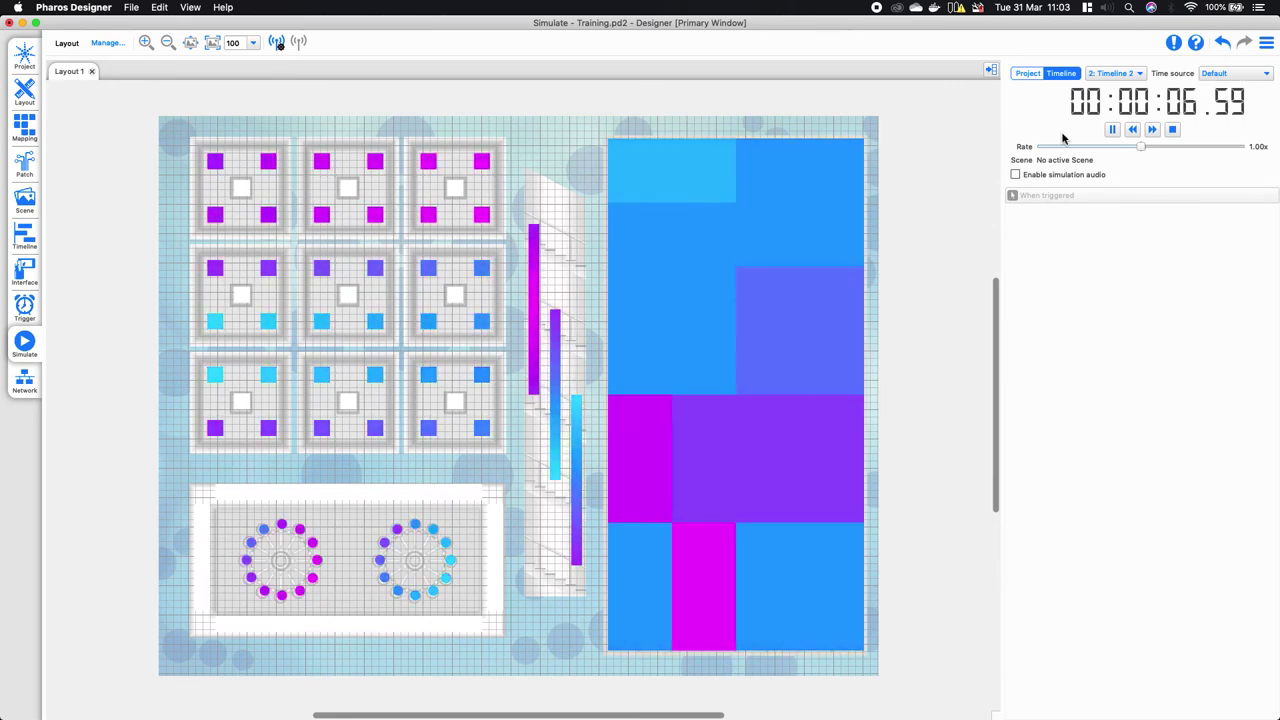
Simulate Timeline 3, then play the following timelines in turn
left_click(1115, 73)
left_click(1114, 88)
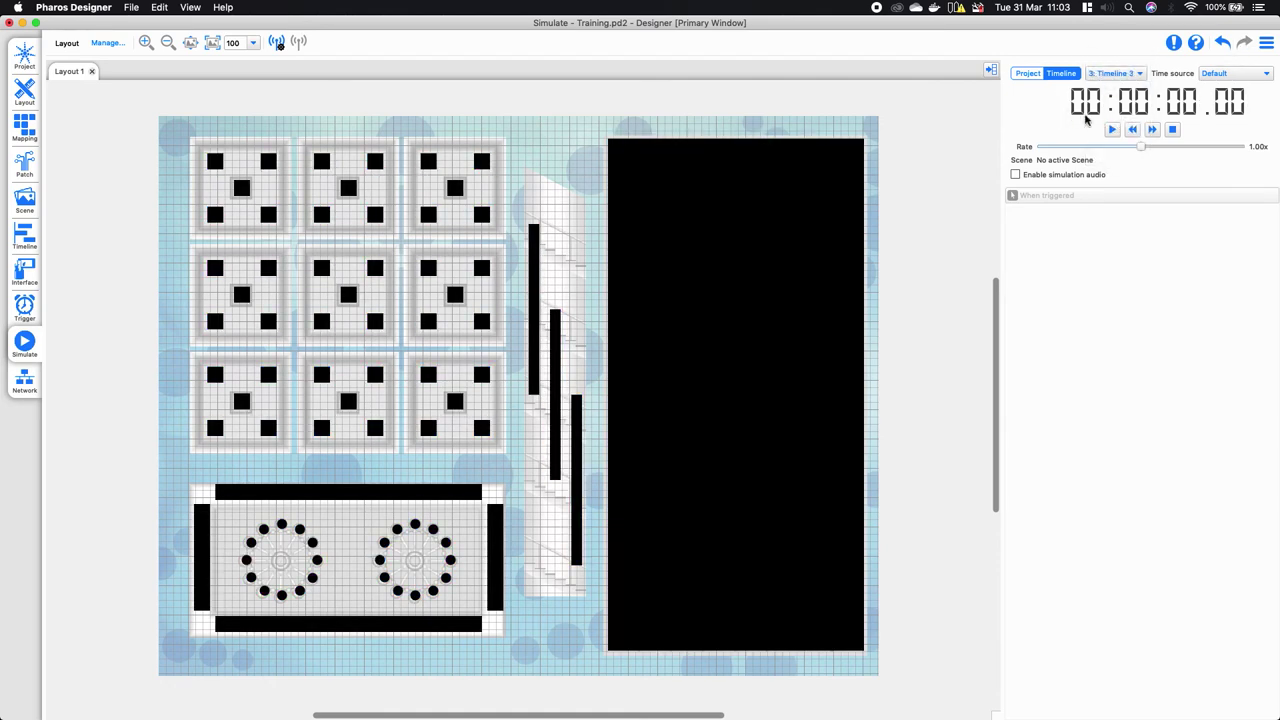
left_click(1112, 130)
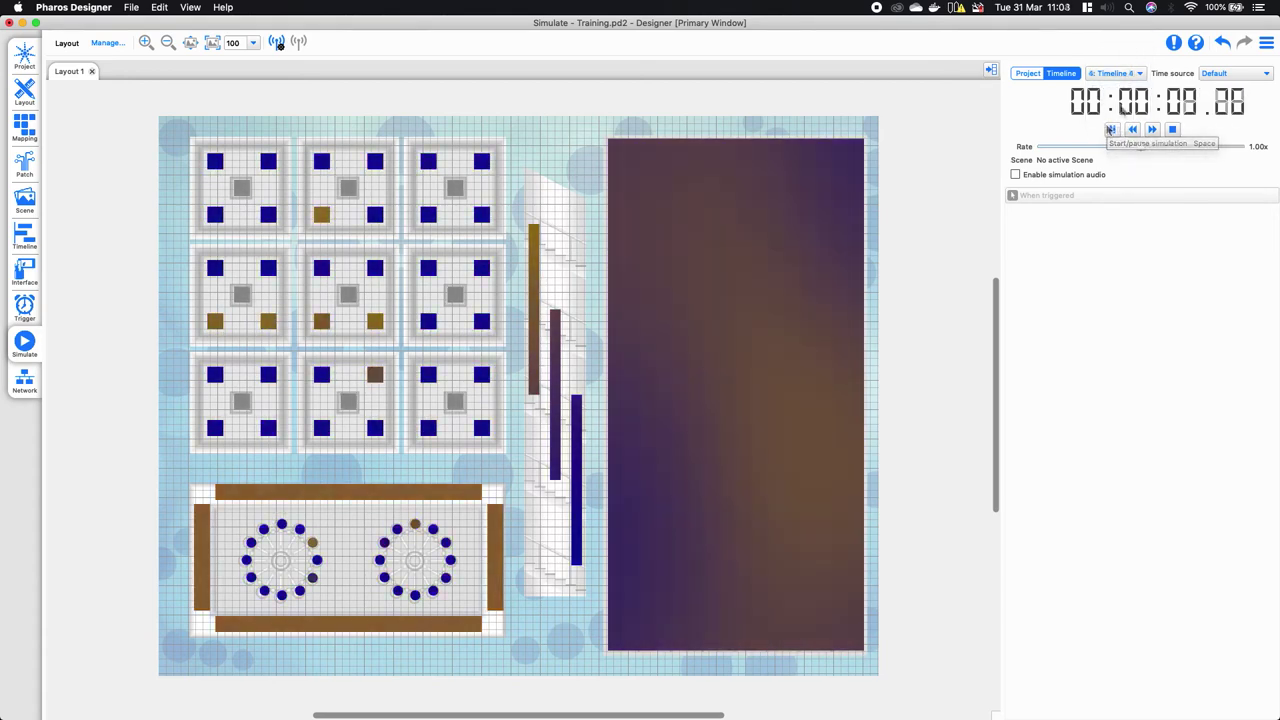
left_click(1110, 130)
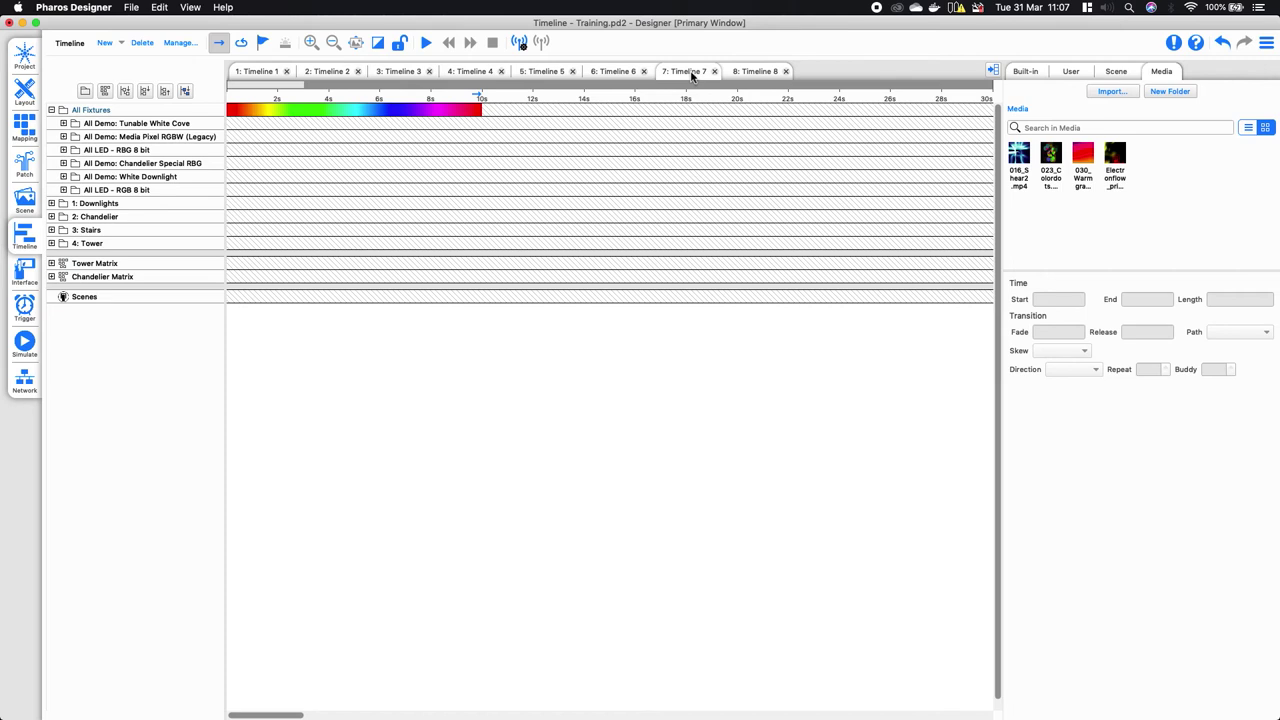
Simulate Timeline 7 alone in single-timeline mode
left_click(24, 343)
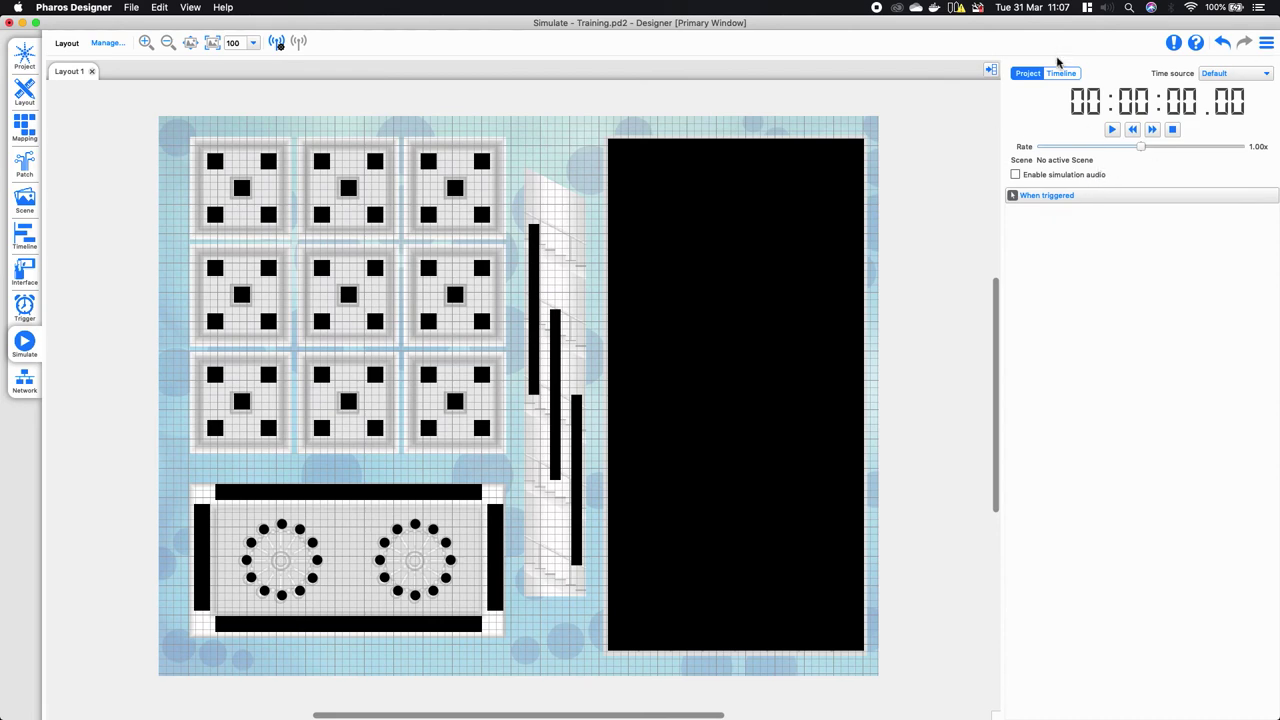
left_click(1061, 72)
left_click(1113, 130)
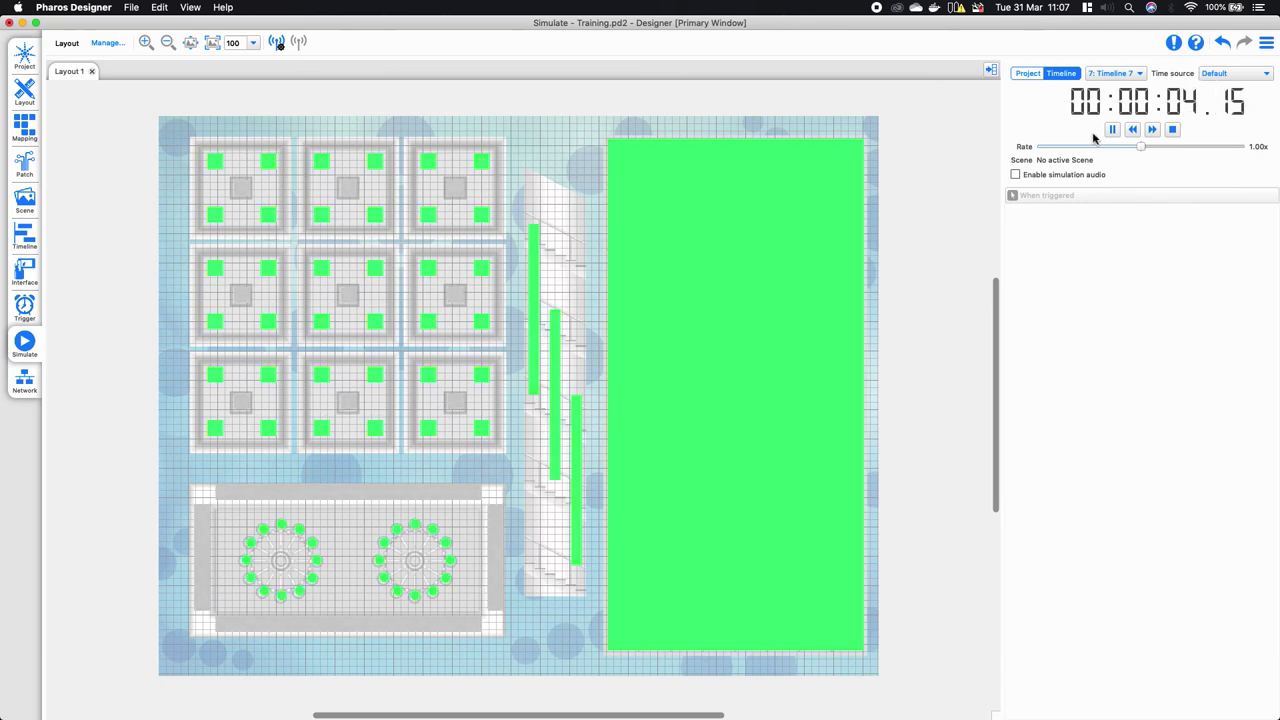
Switch the simulation to Timeline 8, watch the matrix text, then stop it
left_click(1105, 73)
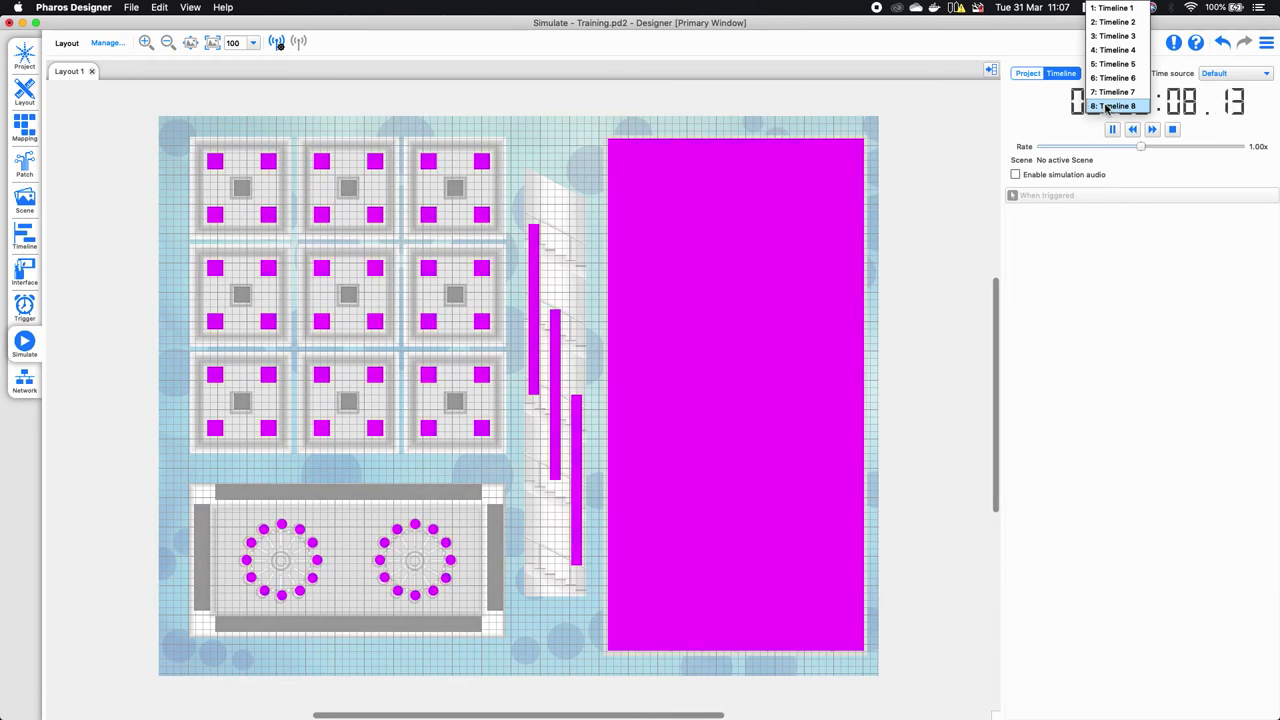
left_click(1112, 106)
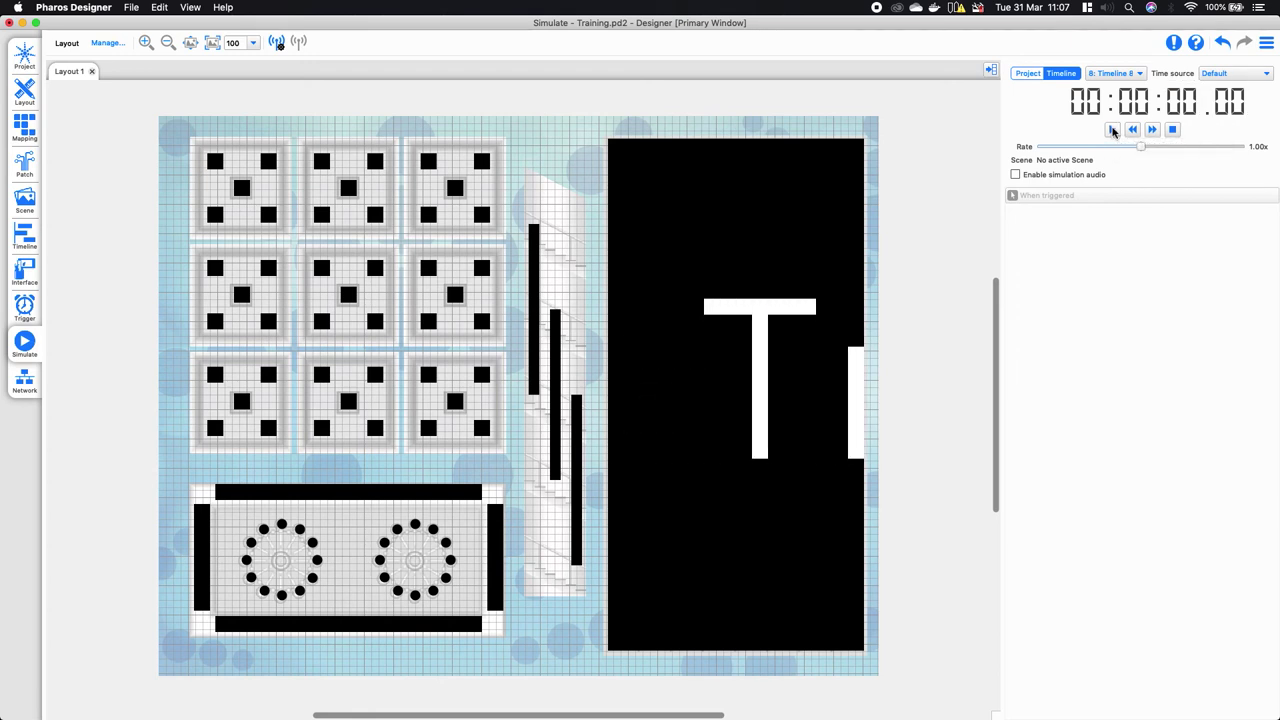
left_click(1170, 133)
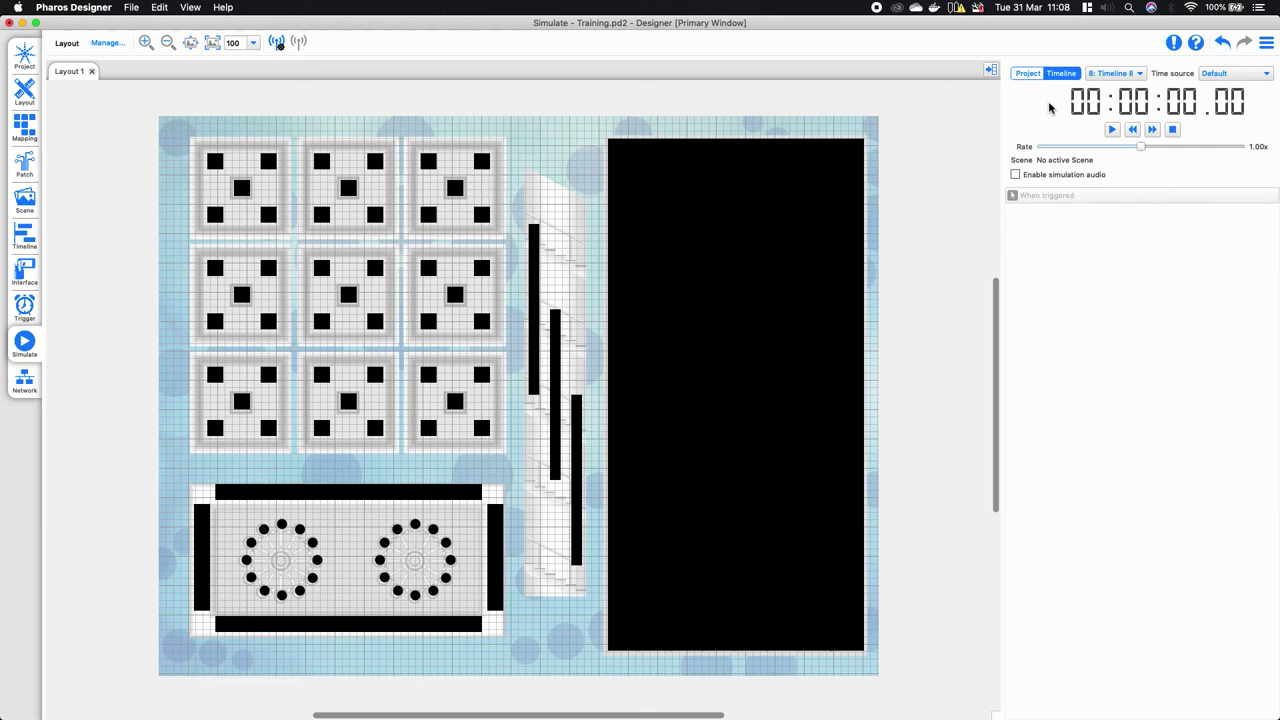
Switch the simulator to Project mode, play the whole project, then stop it
left_click(1028, 74)
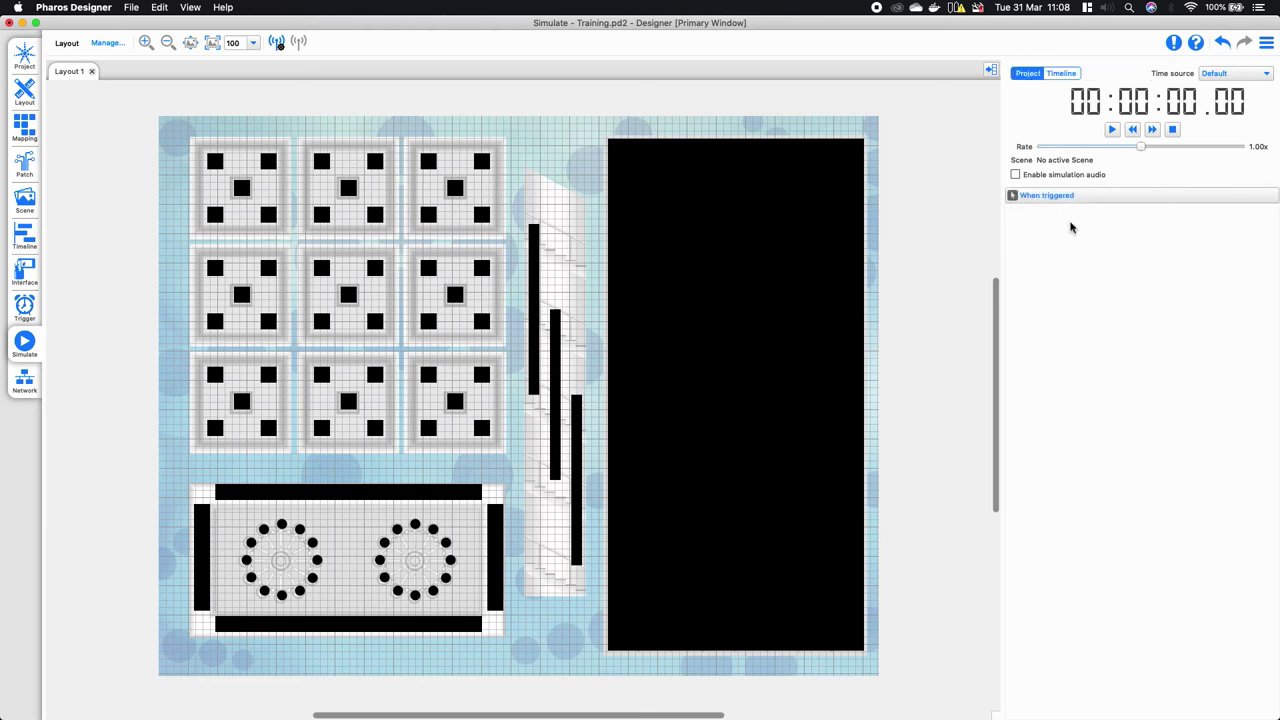
left_click(1058, 199)
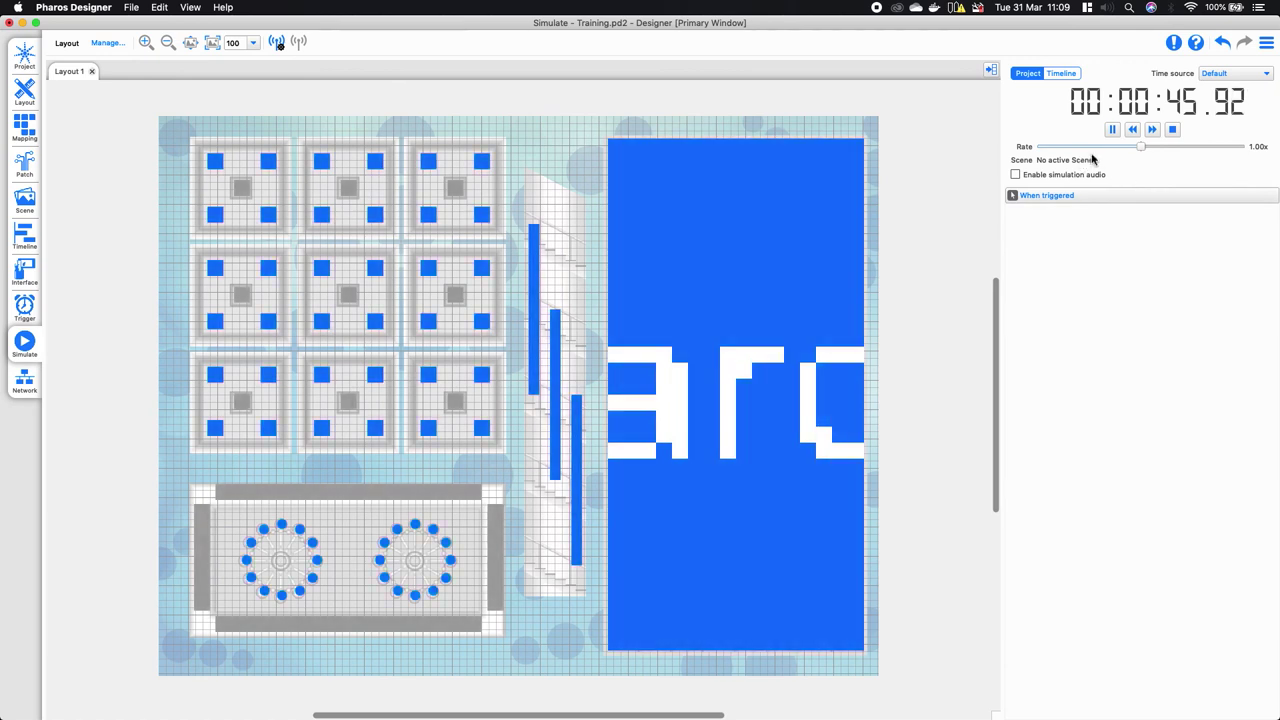
left_click(1172, 129)
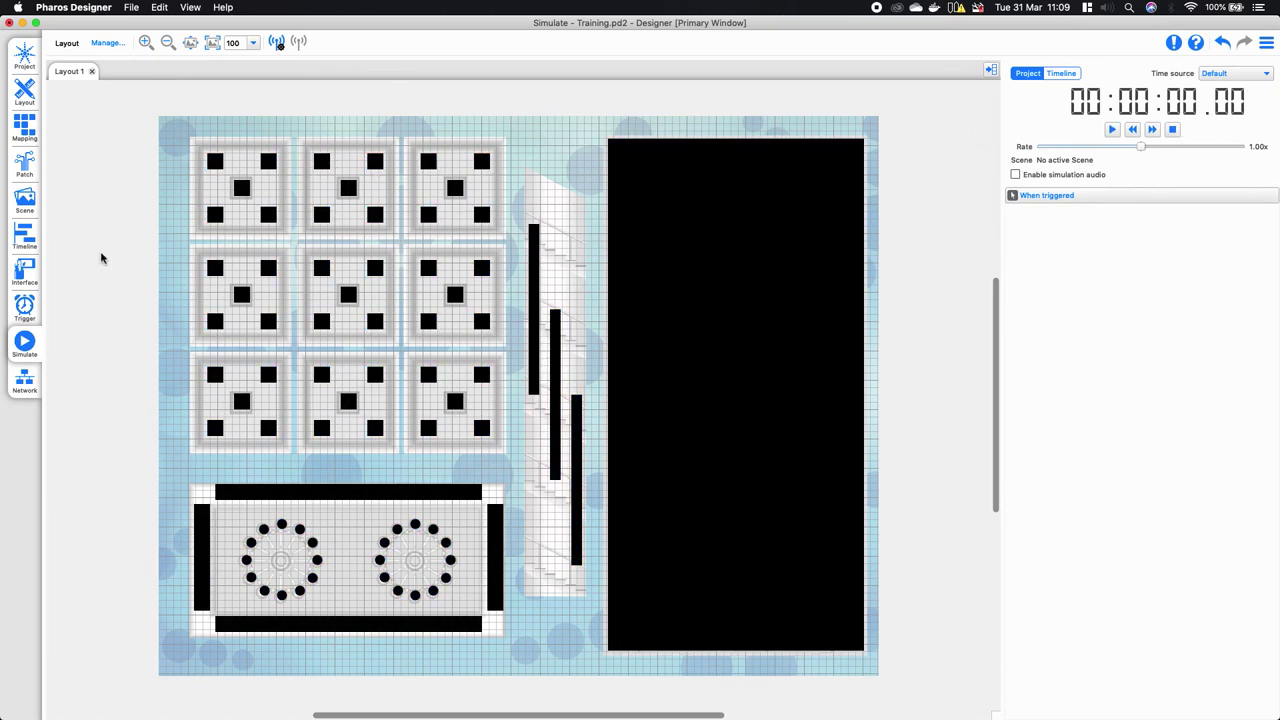
Back in the Timeline view, review the clips on Timelines 2, 3 and 8
left_click(24, 237)
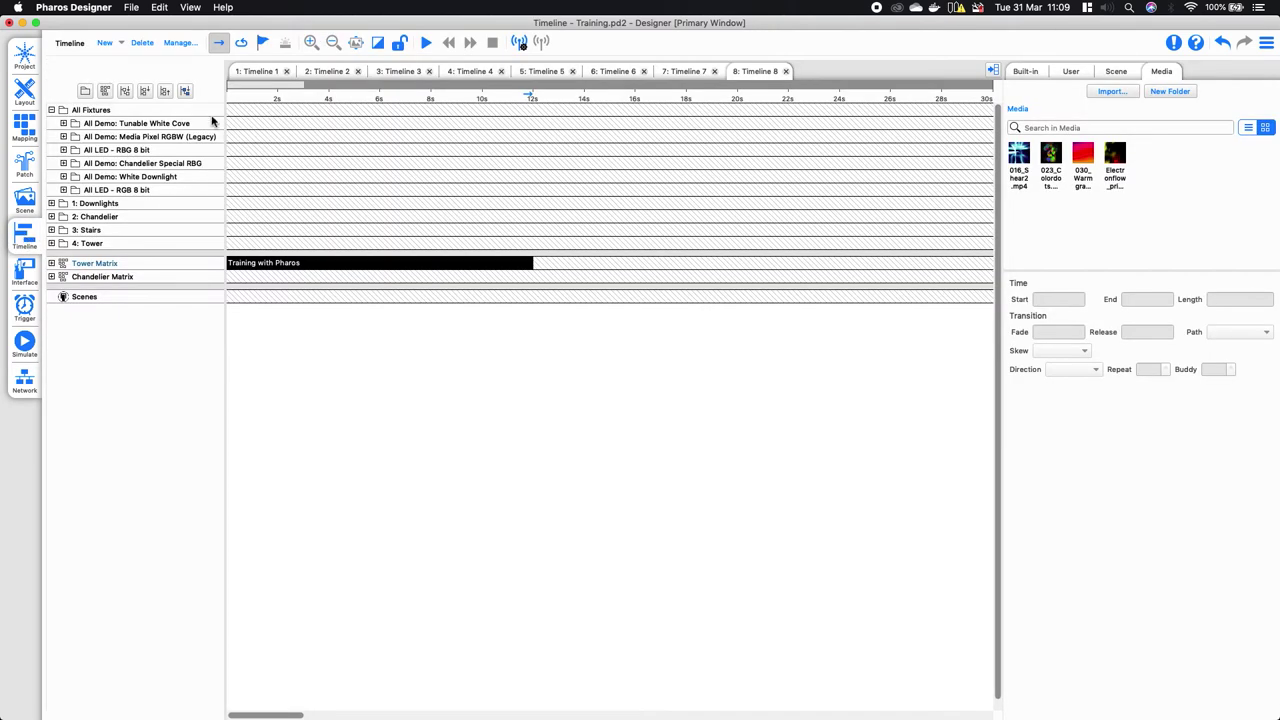
left_click(330, 72)
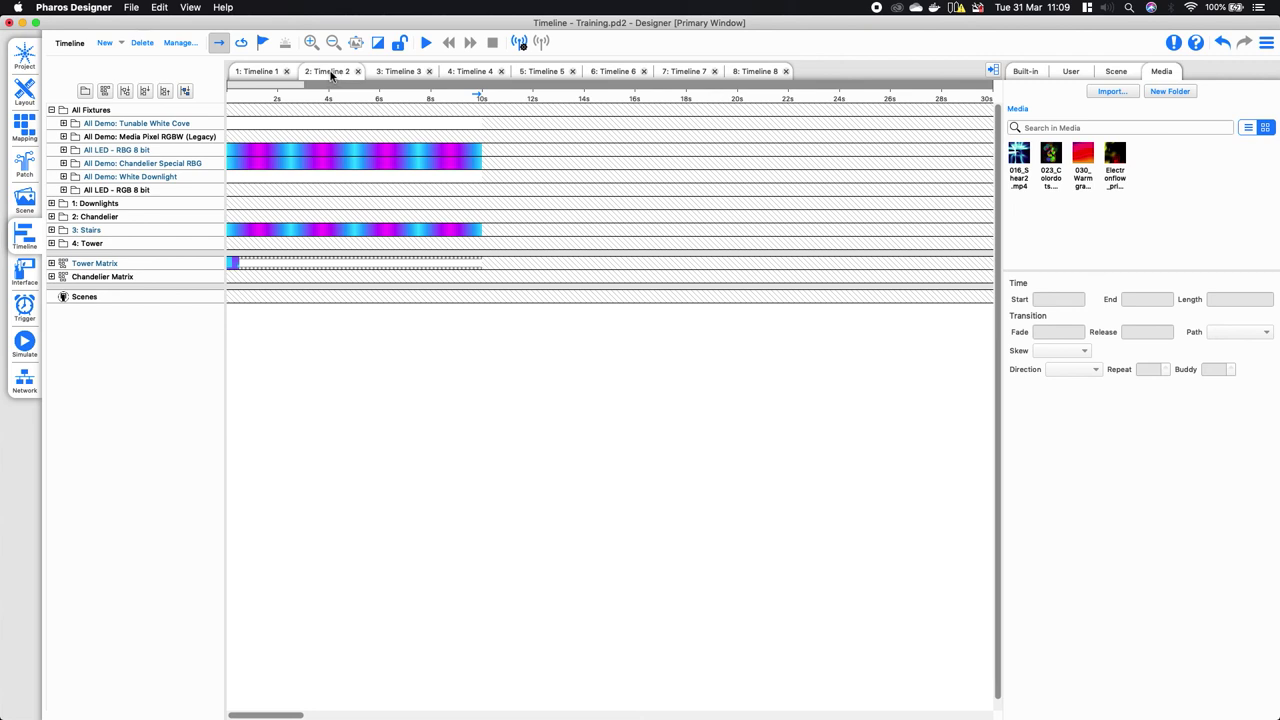
left_click(390, 75)
left_click(335, 73)
left_click(384, 72)
left_click(346, 73)
left_click(383, 72)
left_click(328, 73)
left_click(390, 72)
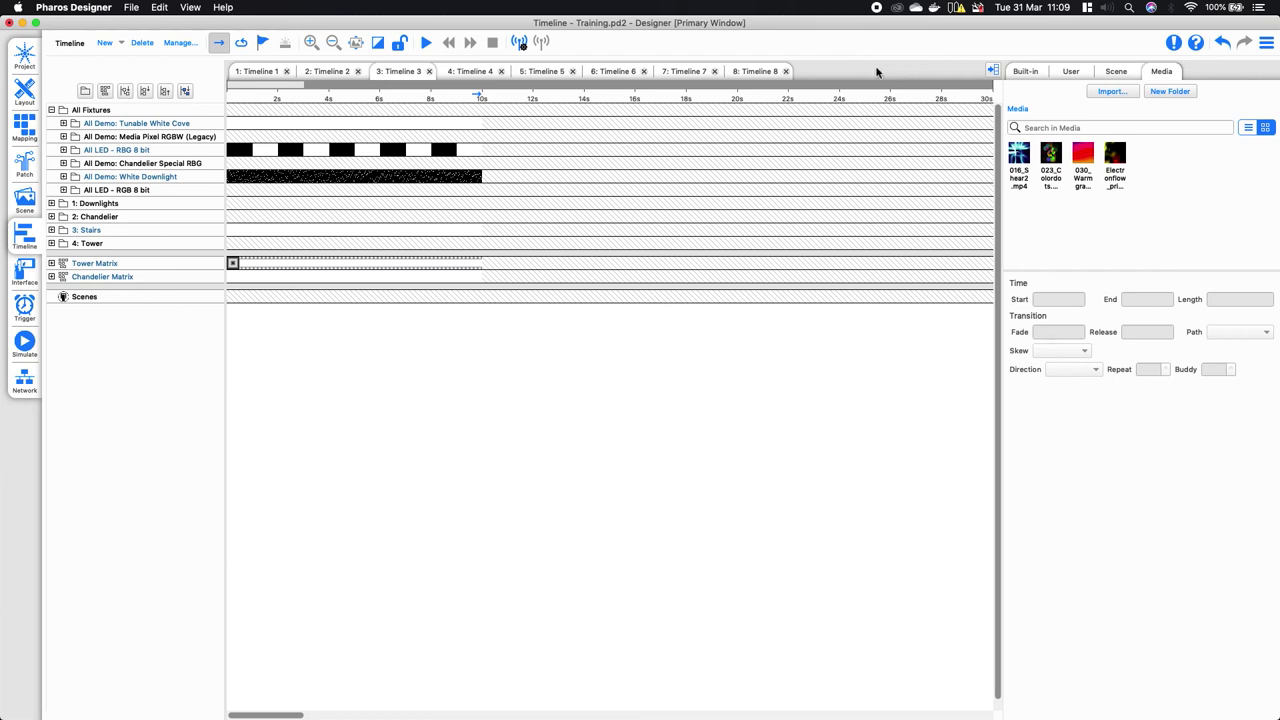
left_click(750, 71)
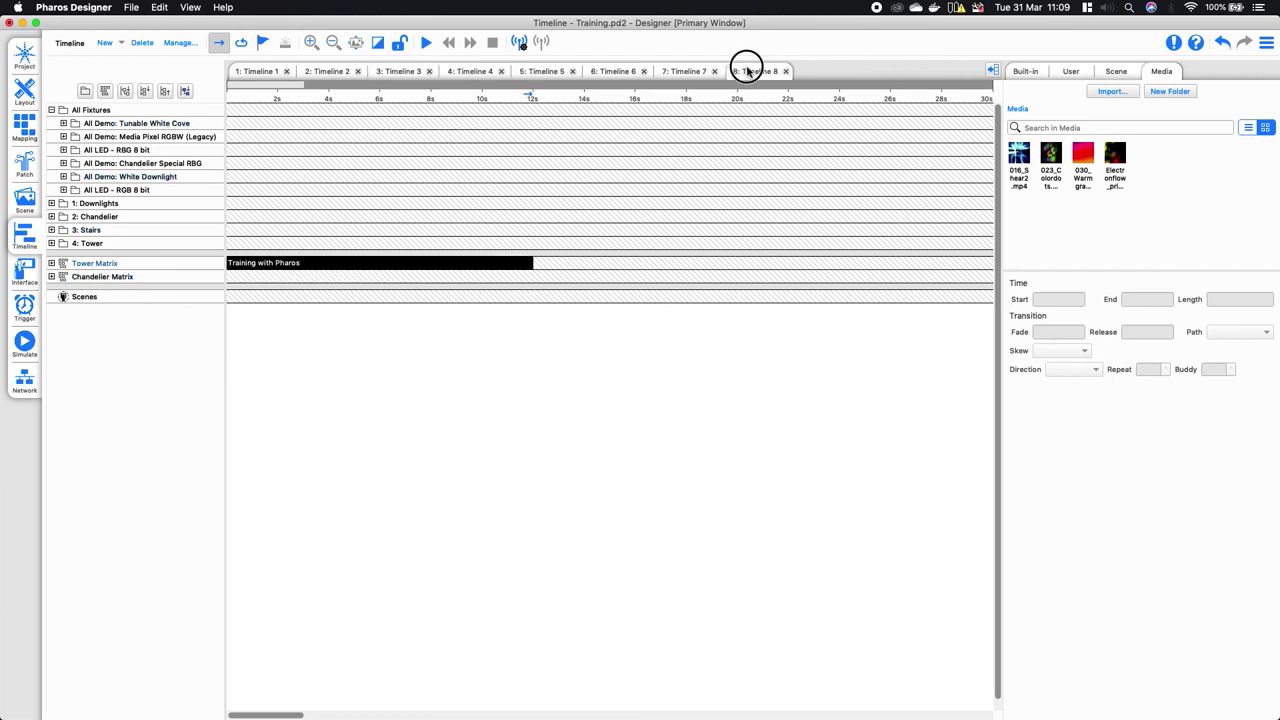
Create Timeline 9 with a built-in White effect on the All Fixtures row
left_click(106, 43)
left_click(1025, 71)
left_click_drag(1019, 135, 234, 108)
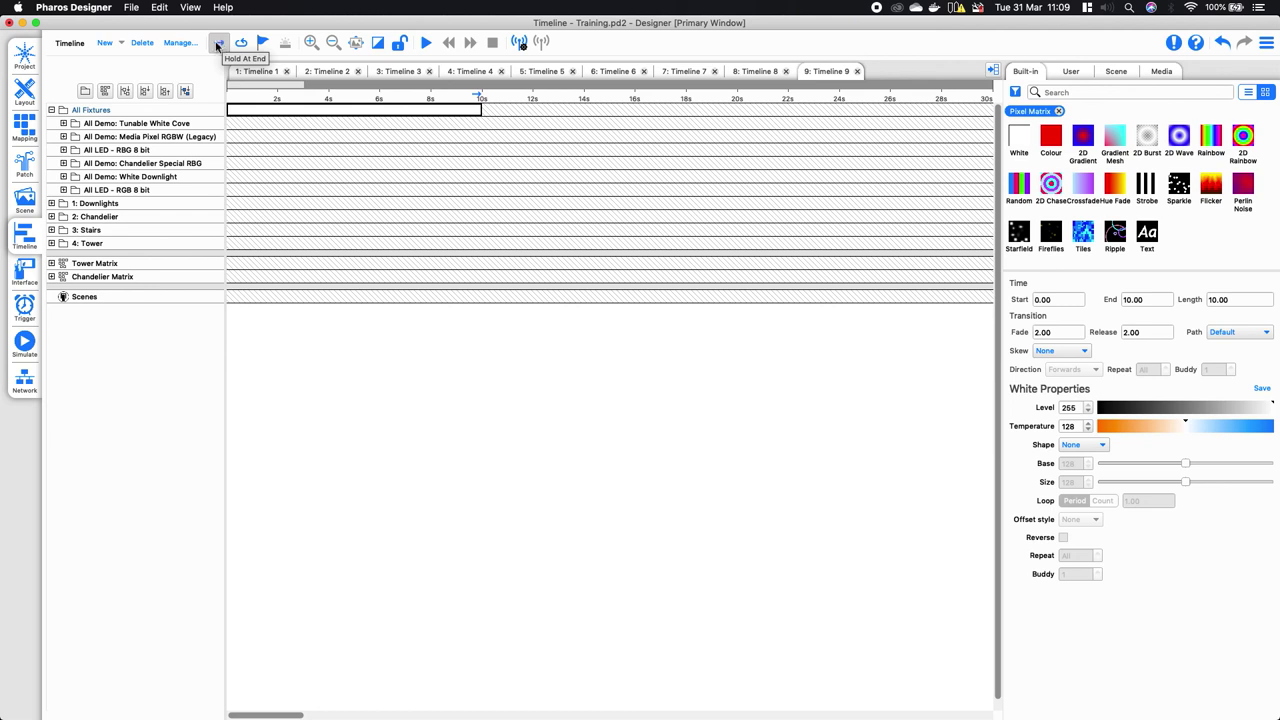
In Manage timelines, raise Timeline 9's priority from Normal to High
left_click(190, 44)
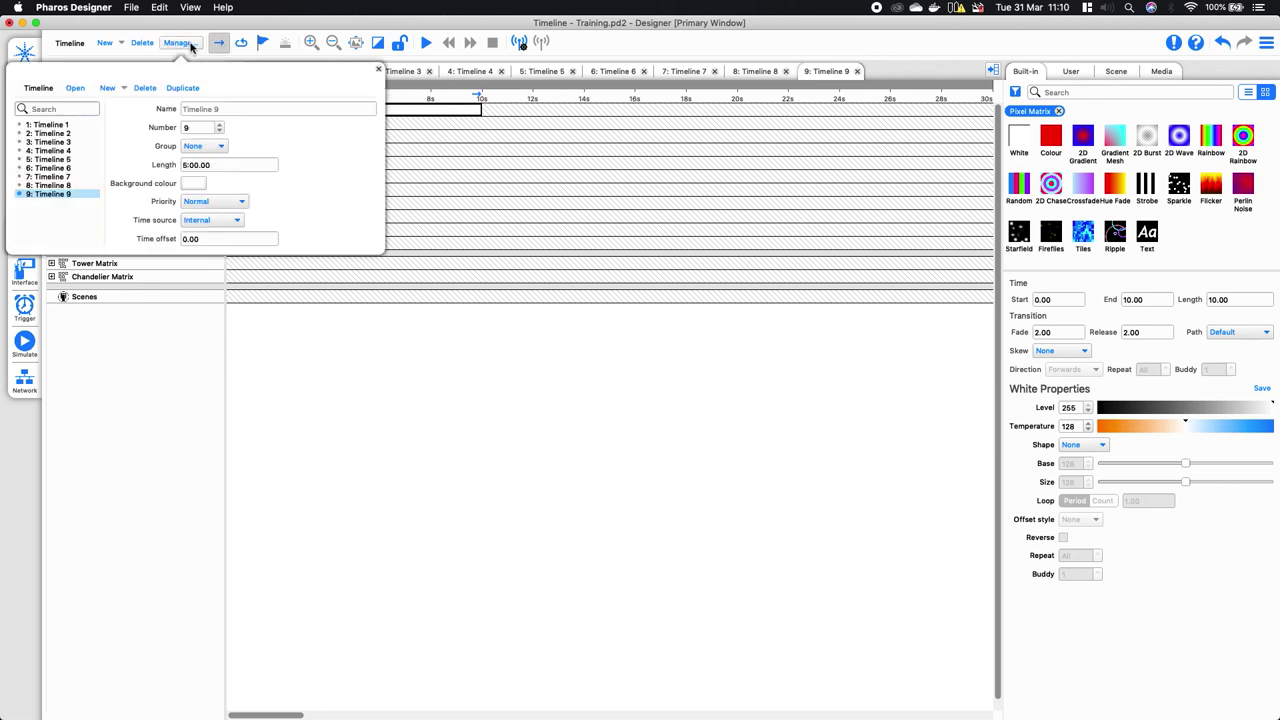
left_click(218, 204)
left_click(196, 176)
left_click(212, 202)
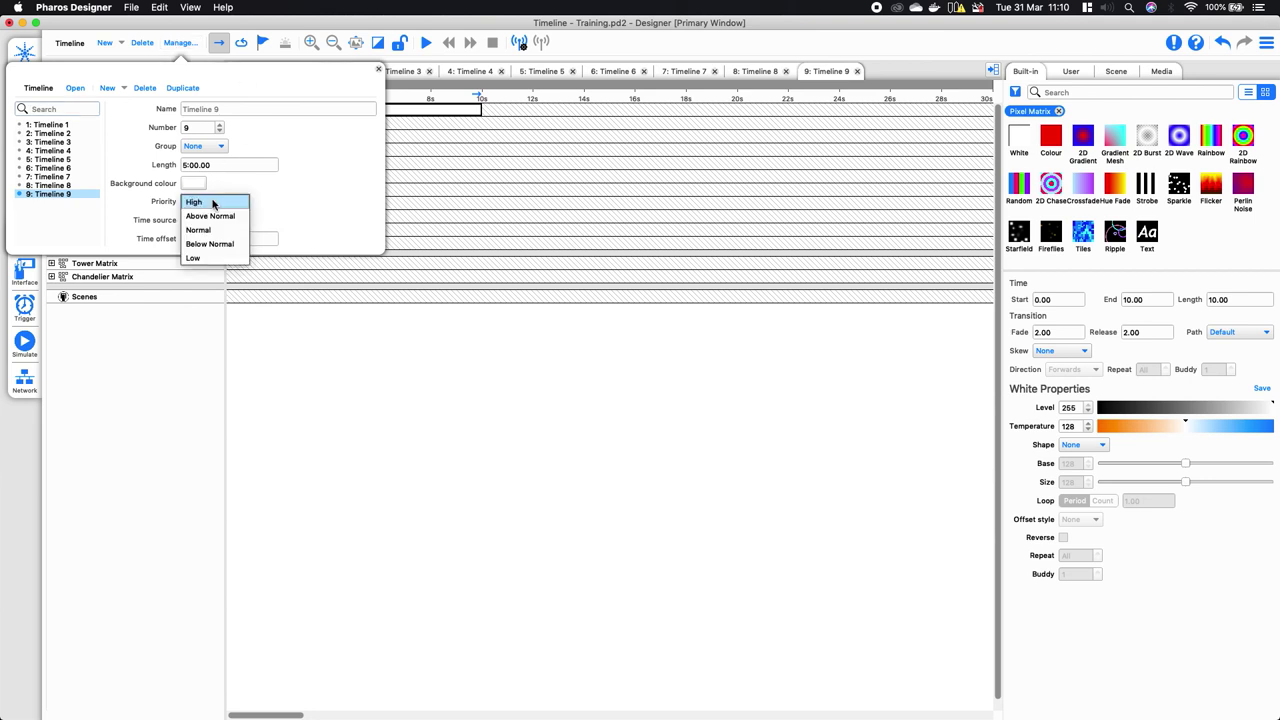